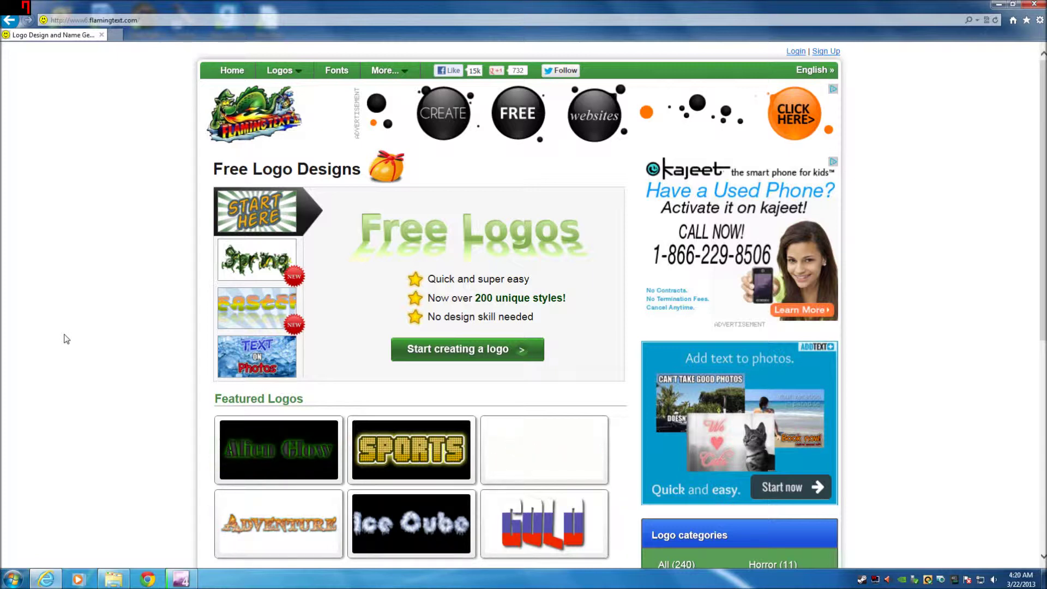
Step: Scroll the FlamingText home page and open the full All Logos list of styles
{"action": "scroll", "coordinate": [82, 212], "scroll_direction": "down", "scroll_amount": 3}
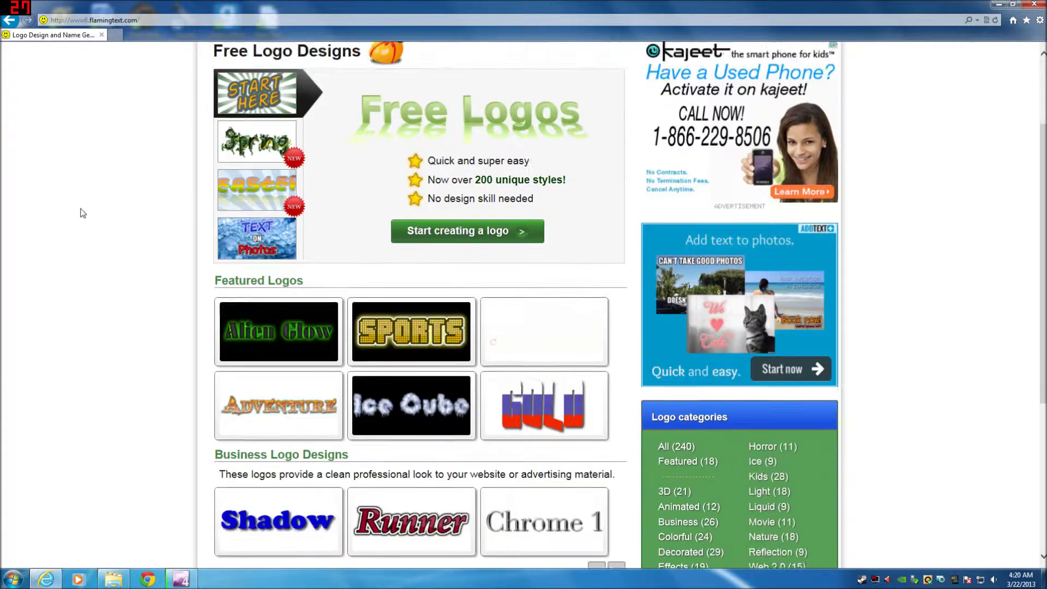
{"action": "scroll", "coordinate": [82, 205], "scroll_direction": "up", "scroll_amount": 3}
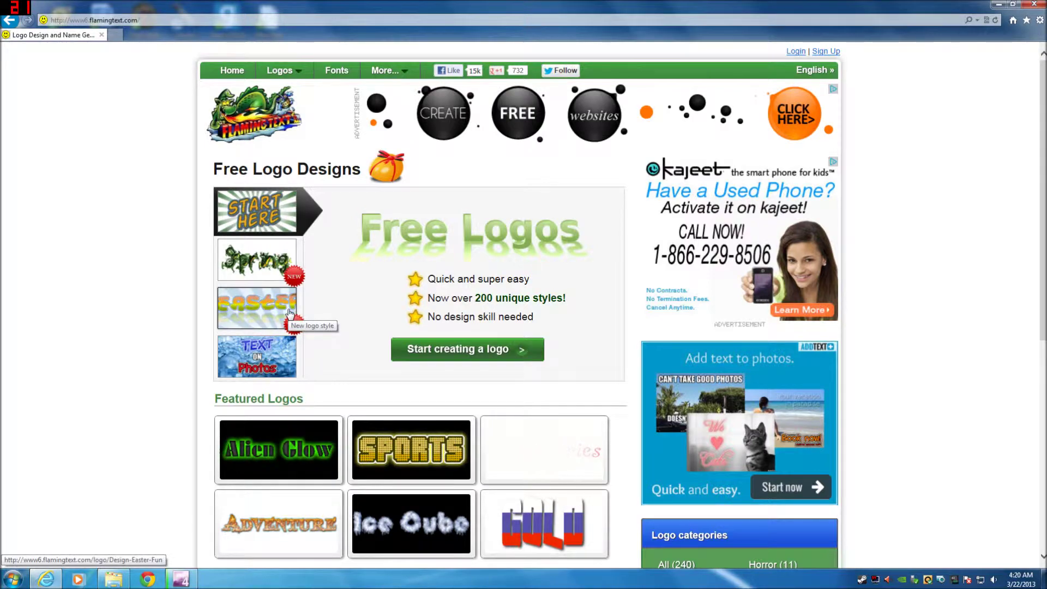
{"action": "scroll", "coordinate": [329, 271], "scroll_direction": "down", "scroll_amount": 2}
{"action": "scroll", "coordinate": [379, 275], "scroll_direction": "up", "scroll_amount": 2}
{"action": "scroll", "coordinate": [380, 275], "scroll_direction": "down", "scroll_amount": 2}
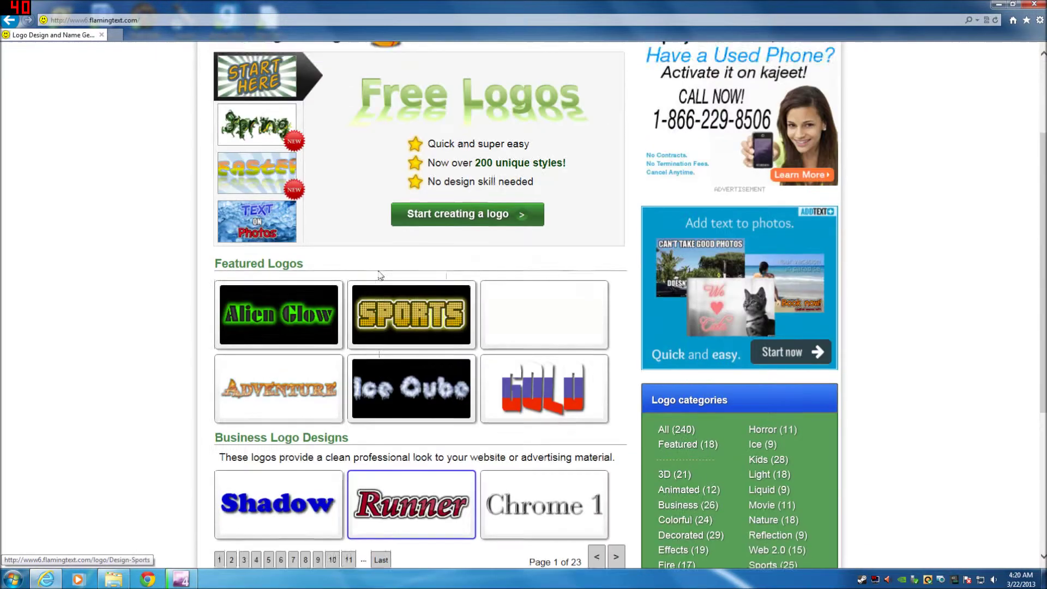
{"action": "scroll", "coordinate": [380, 276], "scroll_direction": "down", "scroll_amount": 2}
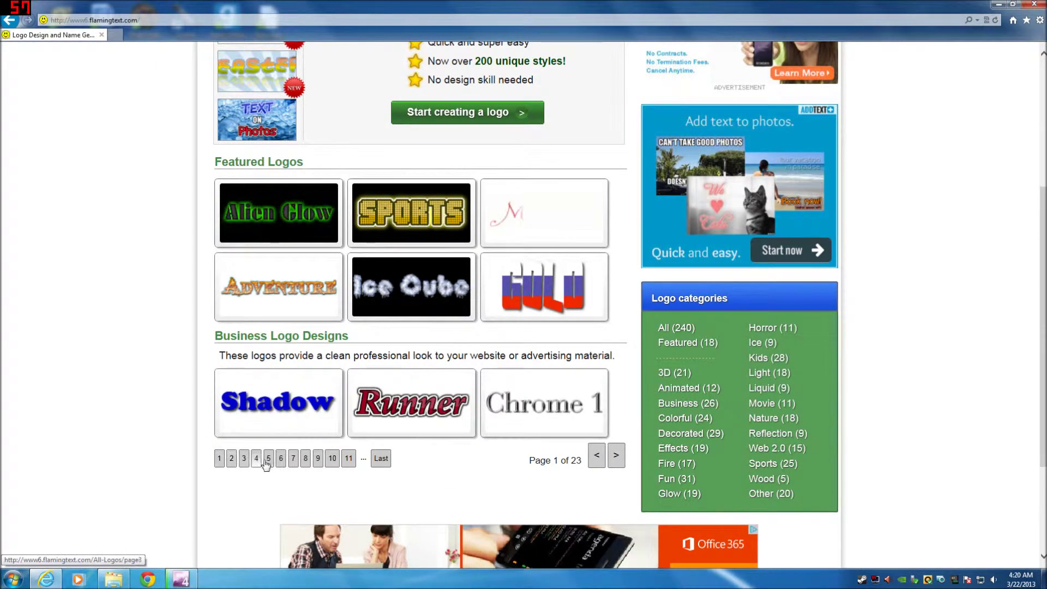
{"action": "left_click", "coordinate": [219, 459]}
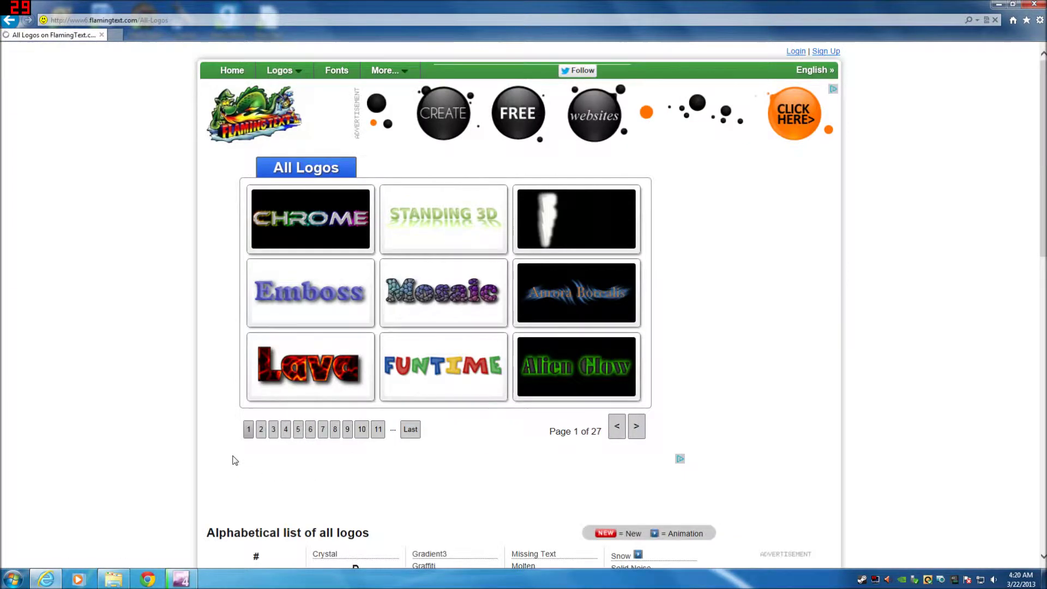
Step: Page through the logo style listings and open the Beauty logo maker
{"action": "left_click", "coordinate": [261, 431]}
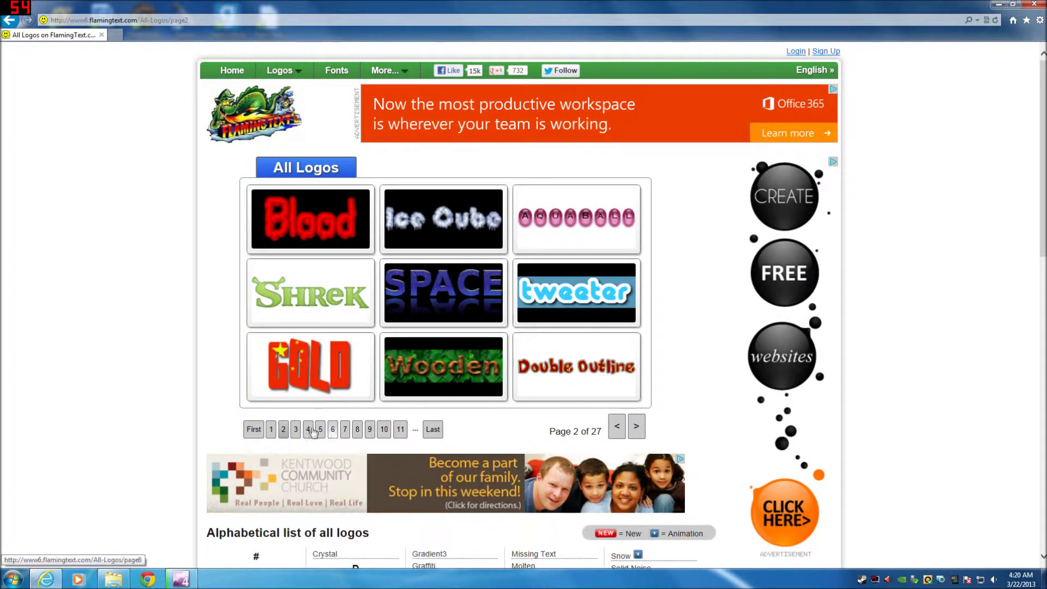
{"action": "left_click", "coordinate": [296, 431]}
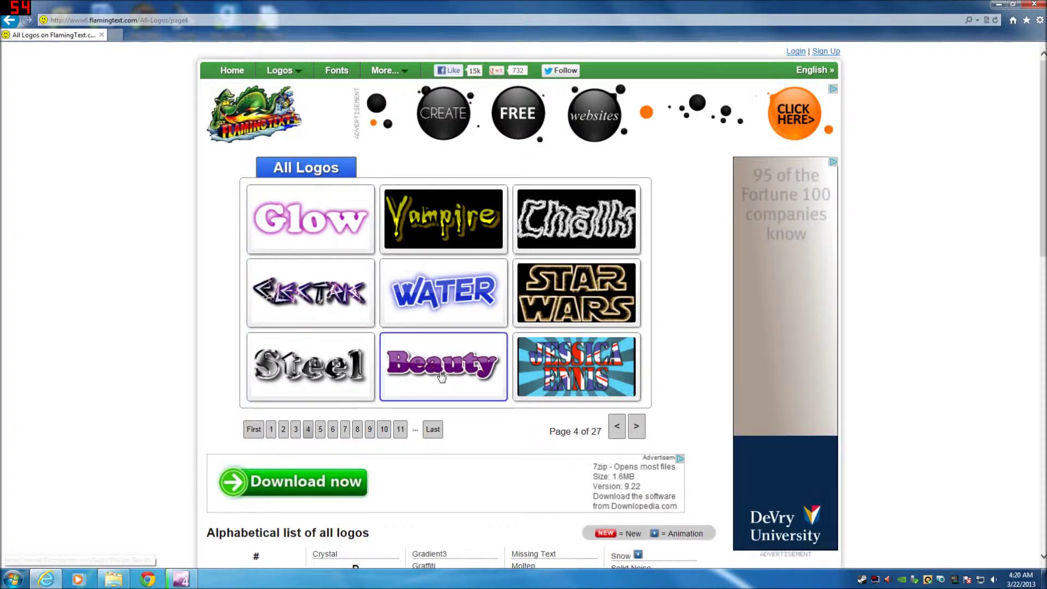
{"action": "left_click", "coordinate": [440, 390]}
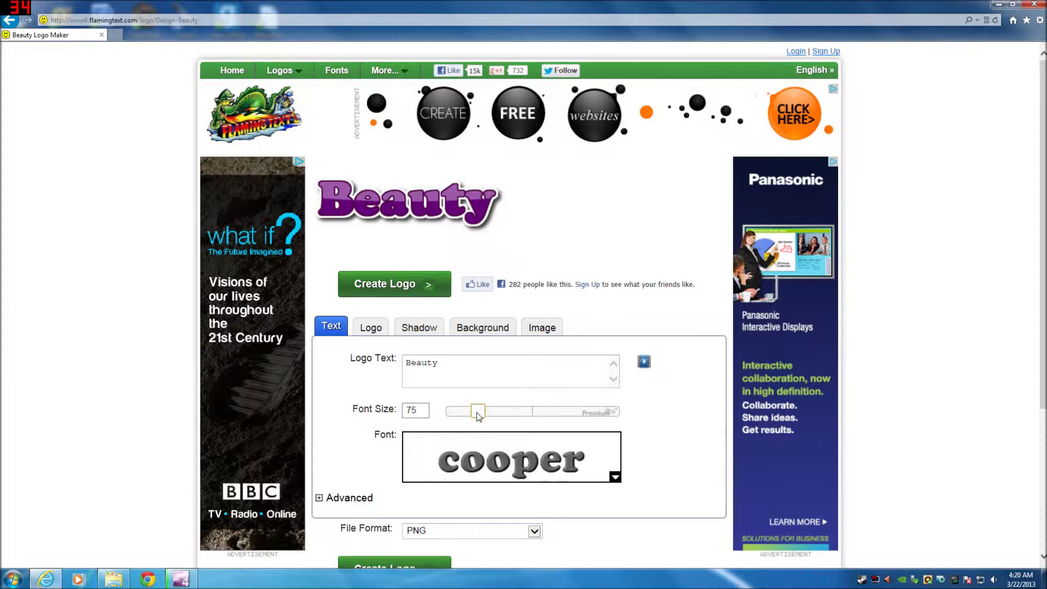
Step: Set the logo text to 'whatever you want' at font size 199, keeping PNG output
{"action": "left_click_drag", "start_coordinate": [476, 412], "coordinate": [530, 421]}
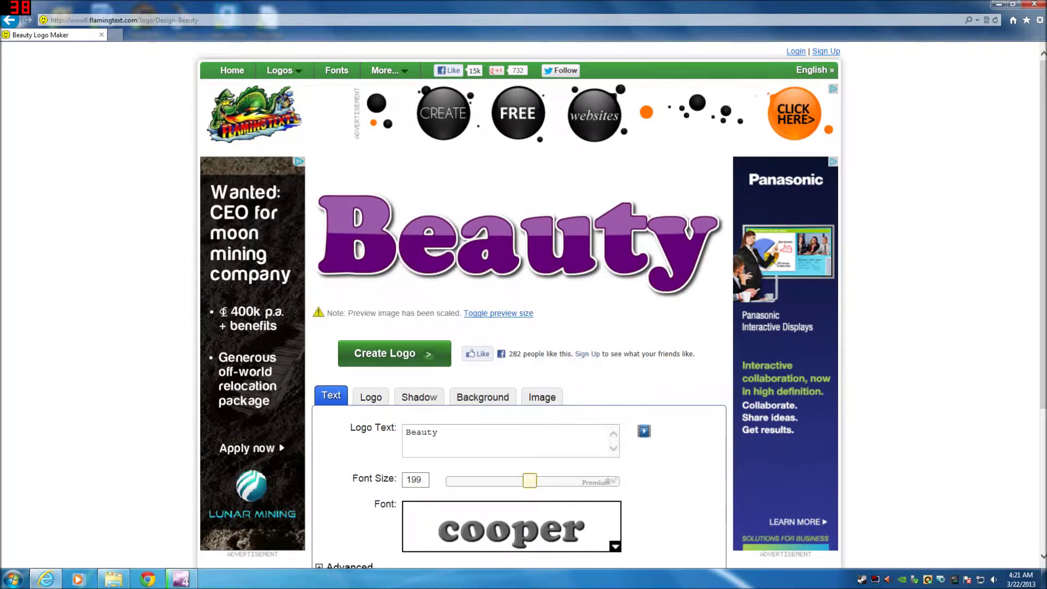
{"action": "double_click", "coordinate": [403, 438]}
{"action": "type", "text": "whatever you wan"}
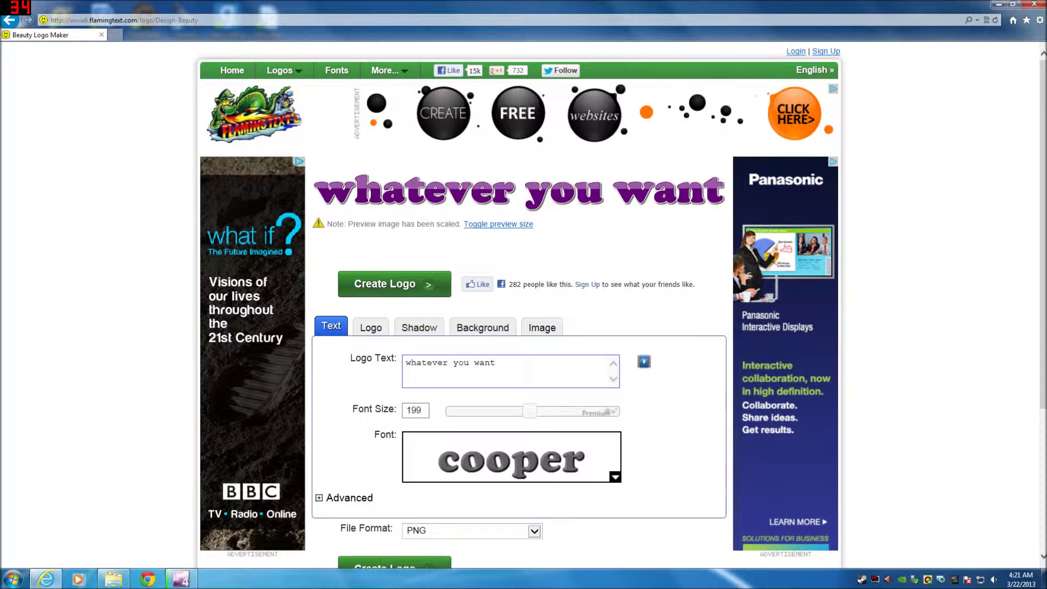
{"action": "left_click", "coordinate": [466, 532]}
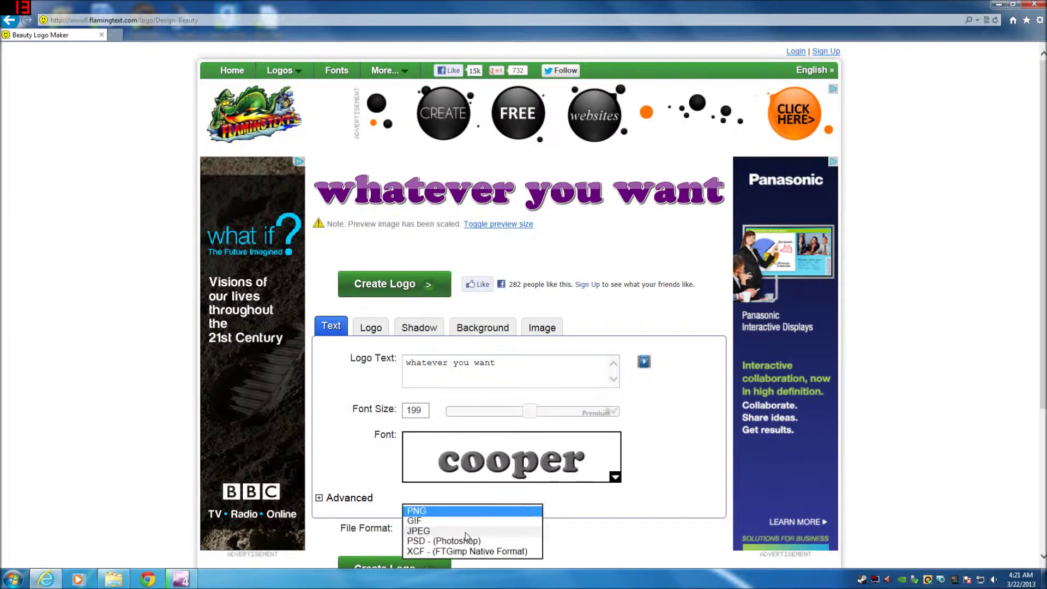
{"action": "left_click", "coordinate": [445, 511]}
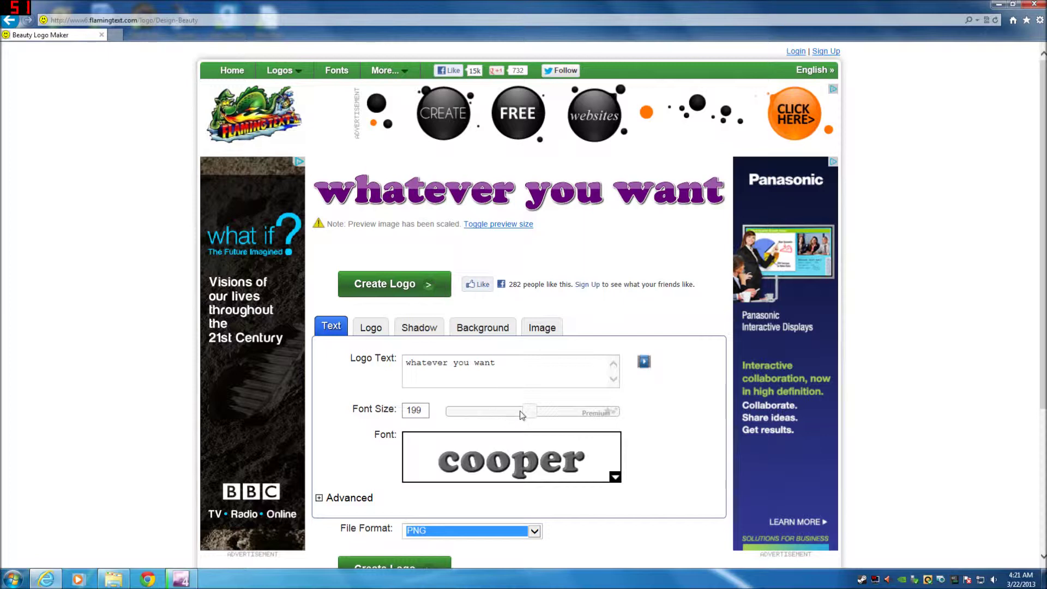
{"action": "left_click", "coordinate": [382, 326]}
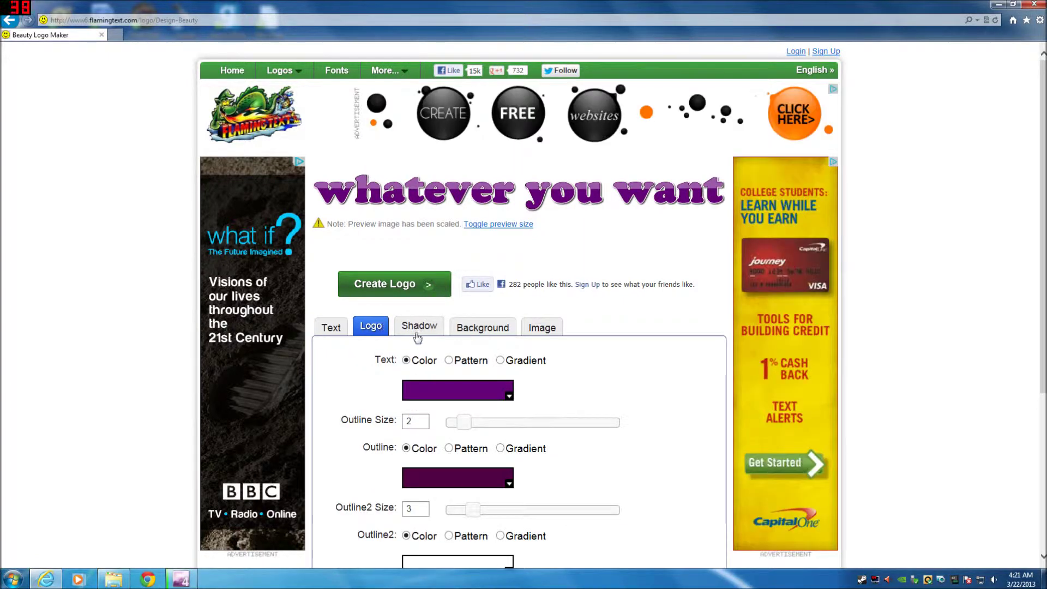
Step: Colour the text fill bright green and set the outline size to 7
{"action": "left_click", "coordinate": [434, 393]}
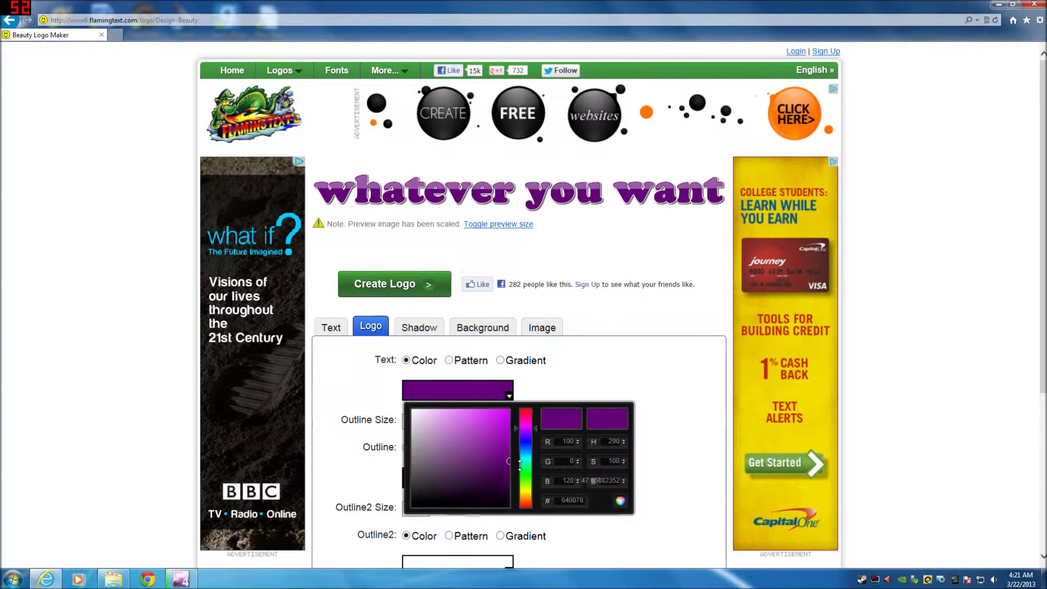
{"action": "left_click_drag", "start_coordinate": [520, 465], "coordinate": [520, 478]}
{"action": "left_click", "coordinate": [504, 417]}
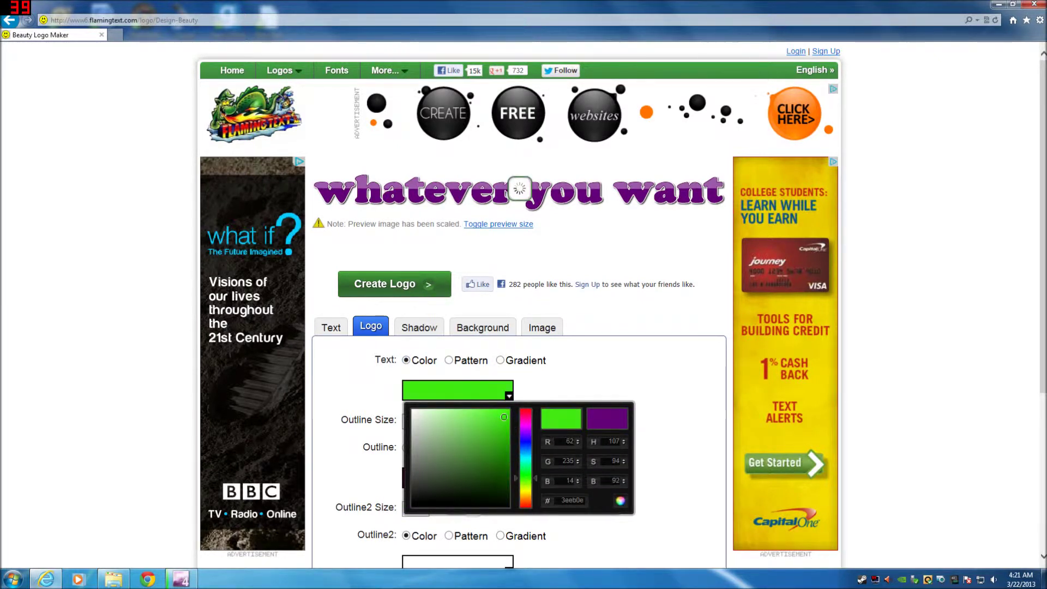
{"action": "left_click", "coordinate": [439, 438]}
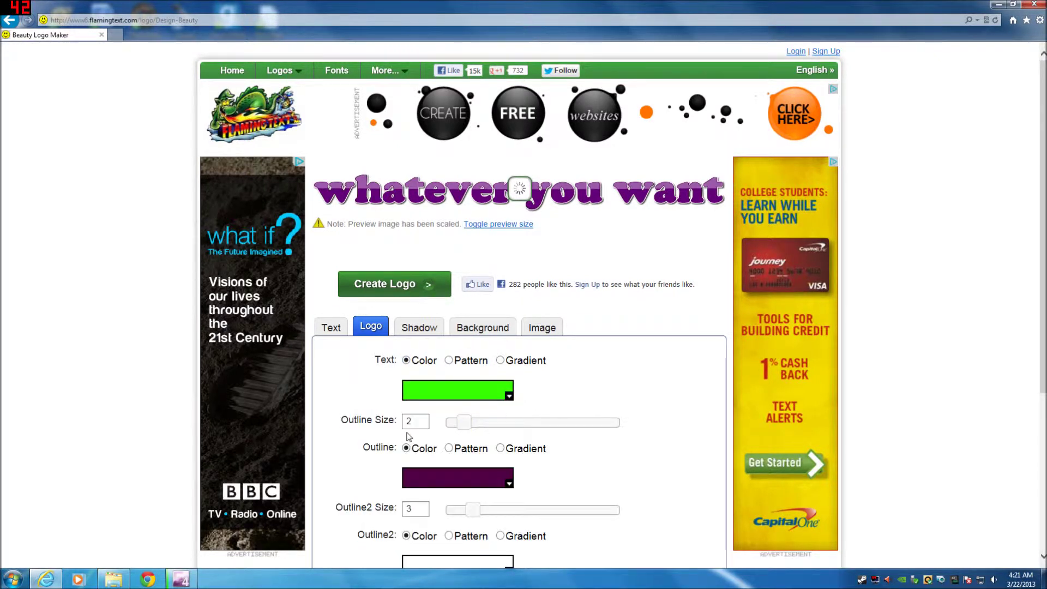
{"action": "left_click_drag", "start_coordinate": [464, 423], "coordinate": [507, 428]}
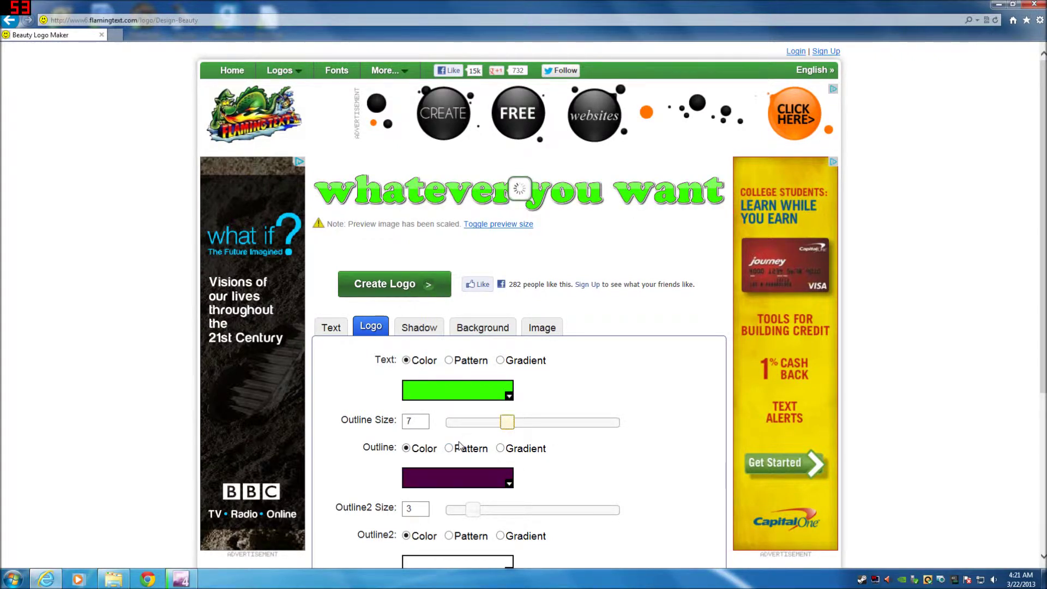
Step: Switch the text fill to the pink zigzag pattern from the Extra patterns
{"action": "left_click", "coordinate": [456, 362]}
{"action": "left_click", "coordinate": [468, 392]}
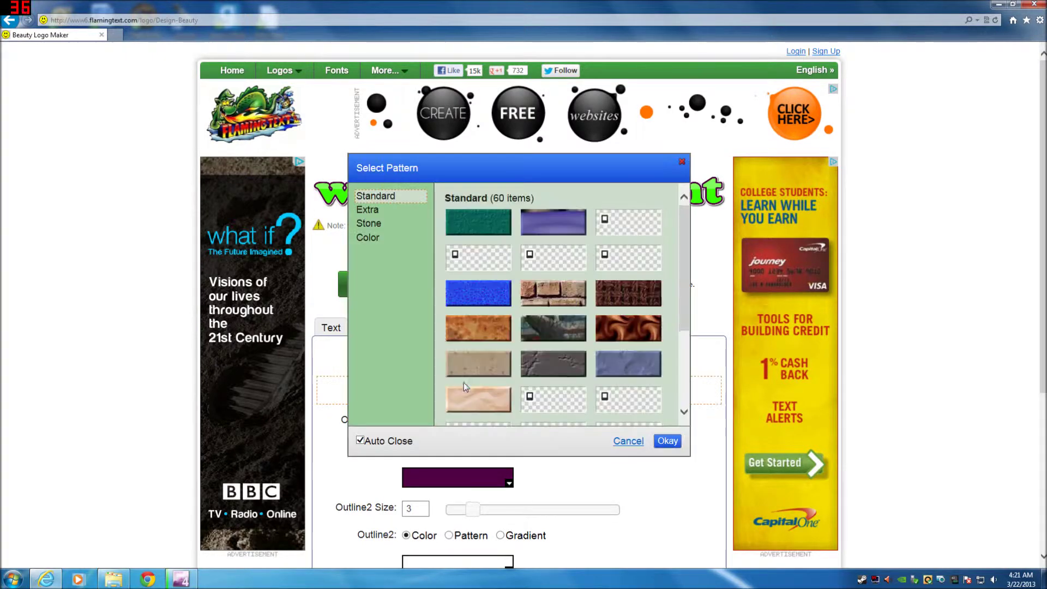
{"action": "left_click", "coordinate": [377, 210]}
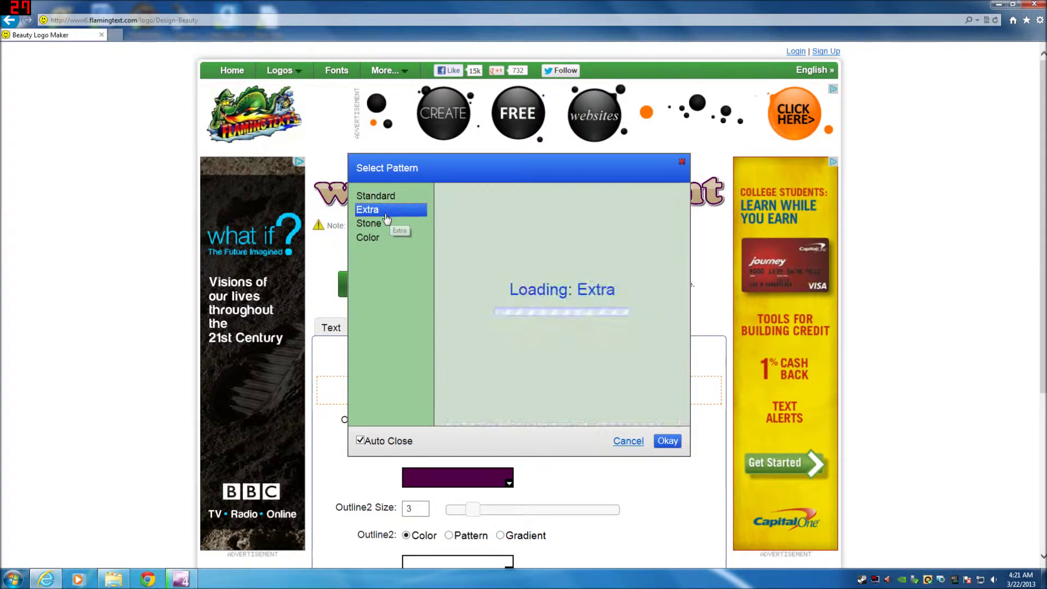
{"action": "scroll", "coordinate": [567, 370], "scroll_direction": "down", "scroll_amount": 5}
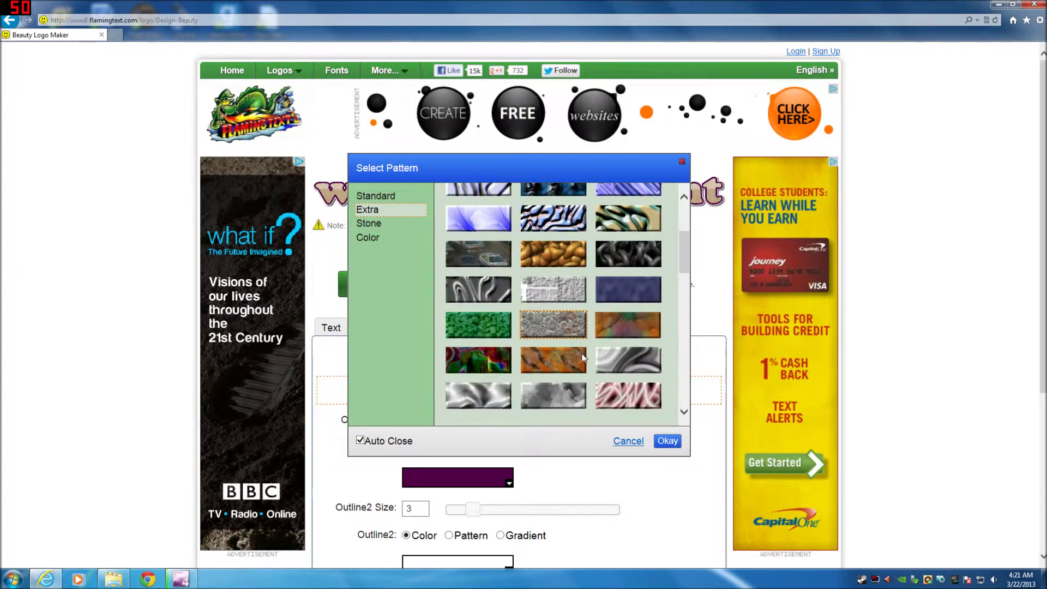
{"action": "left_click", "coordinate": [624, 218]}
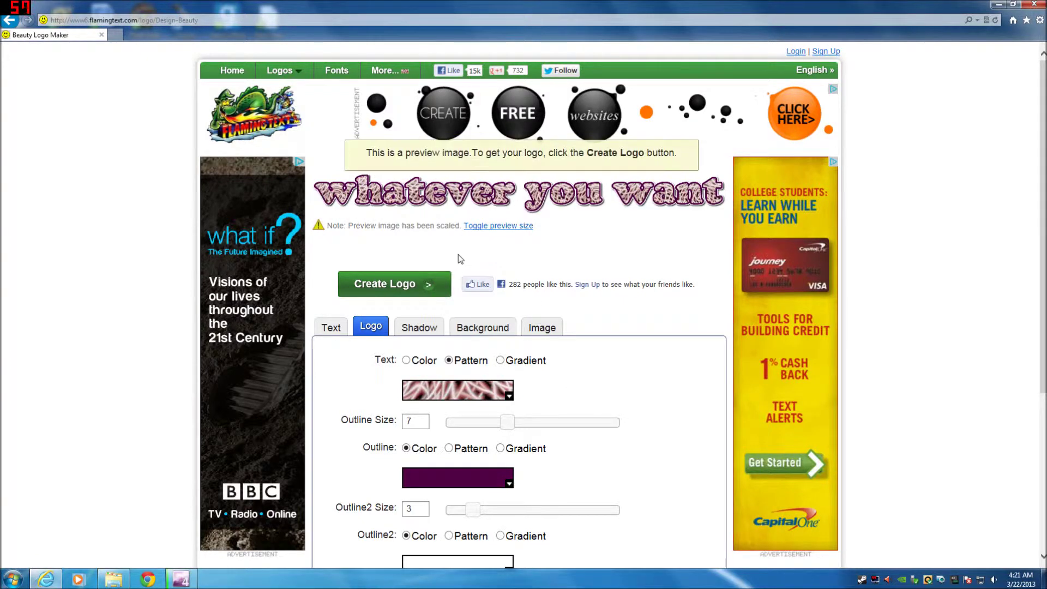
{"action": "left_click", "coordinate": [420, 330]}
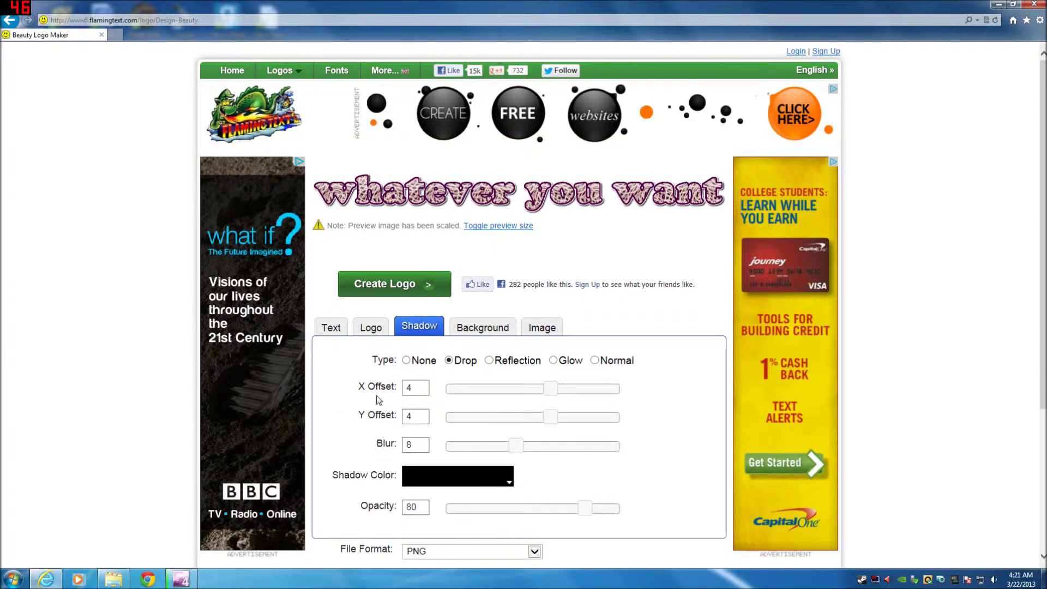
Step: Try gradient and sunburst backgrounds, then choose Transparent and generate the logo
{"action": "left_click", "coordinate": [480, 326]}
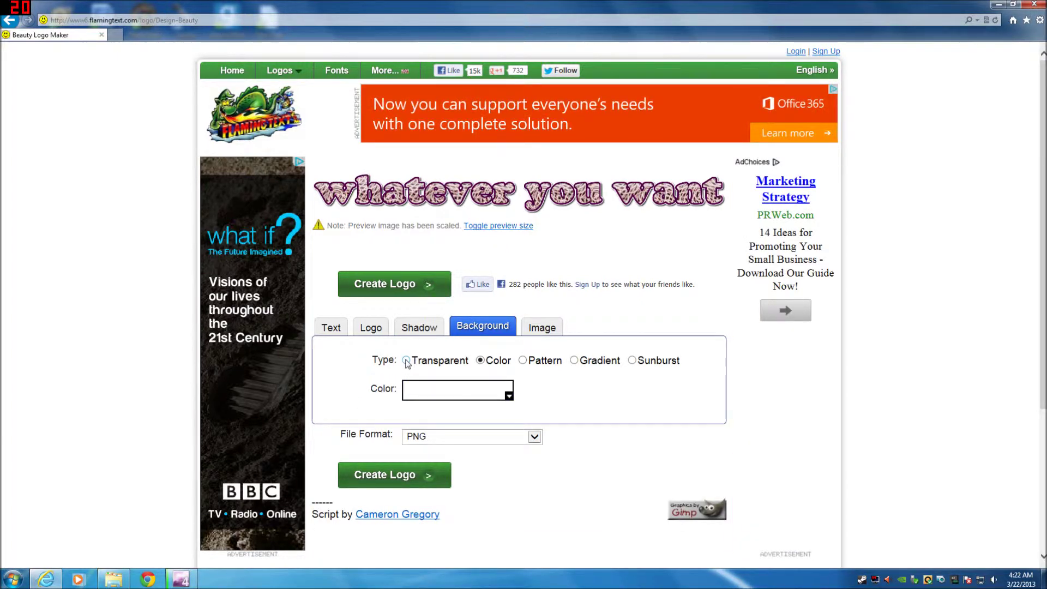
{"action": "left_click", "coordinate": [407, 361]}
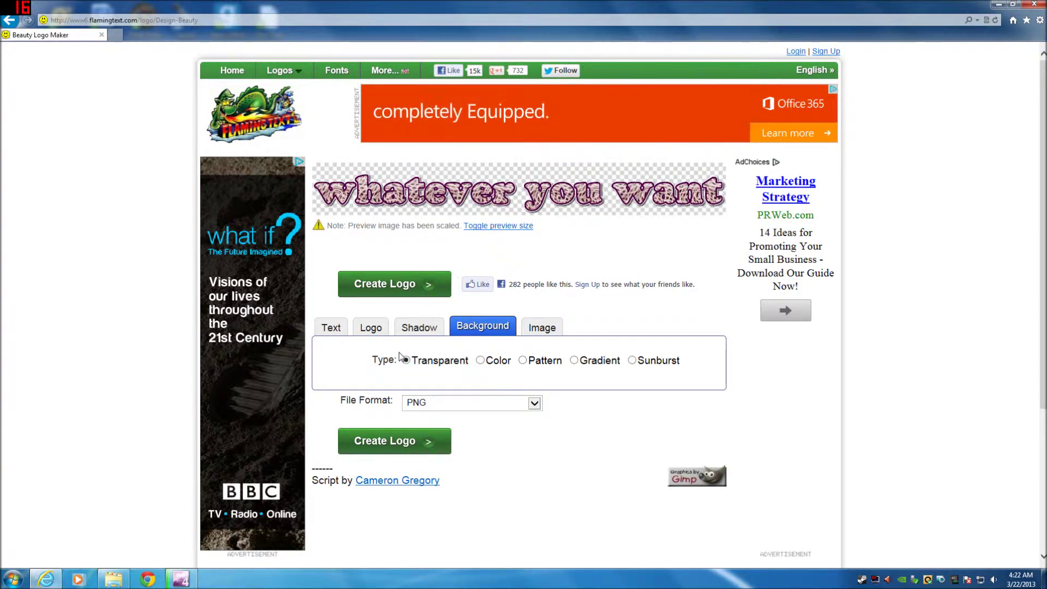
{"action": "left_click", "coordinate": [372, 331]}
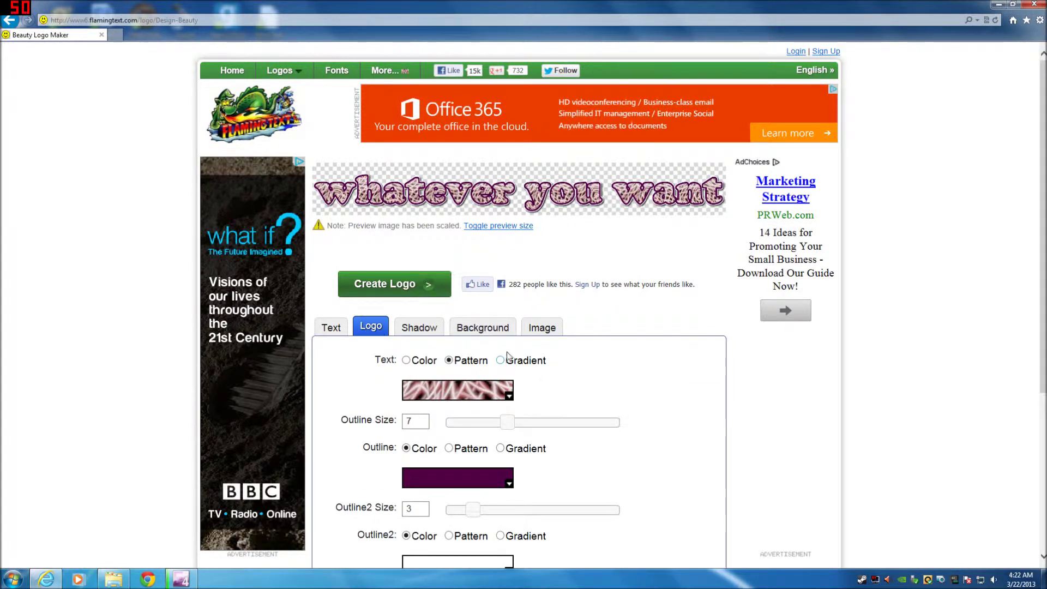
{"action": "left_click", "coordinate": [489, 325]}
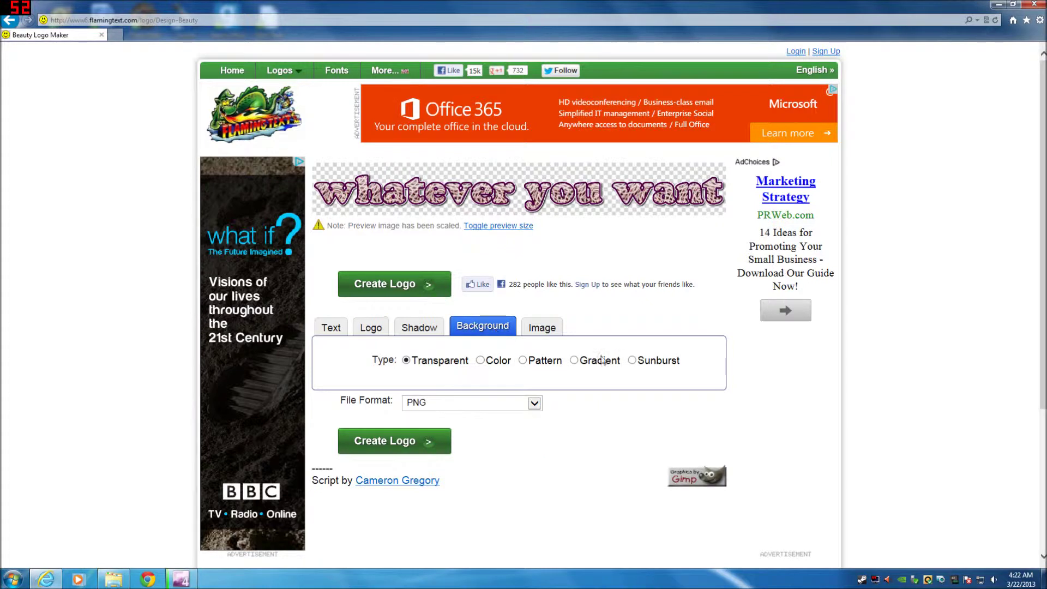
{"action": "left_click", "coordinate": [574, 360]}
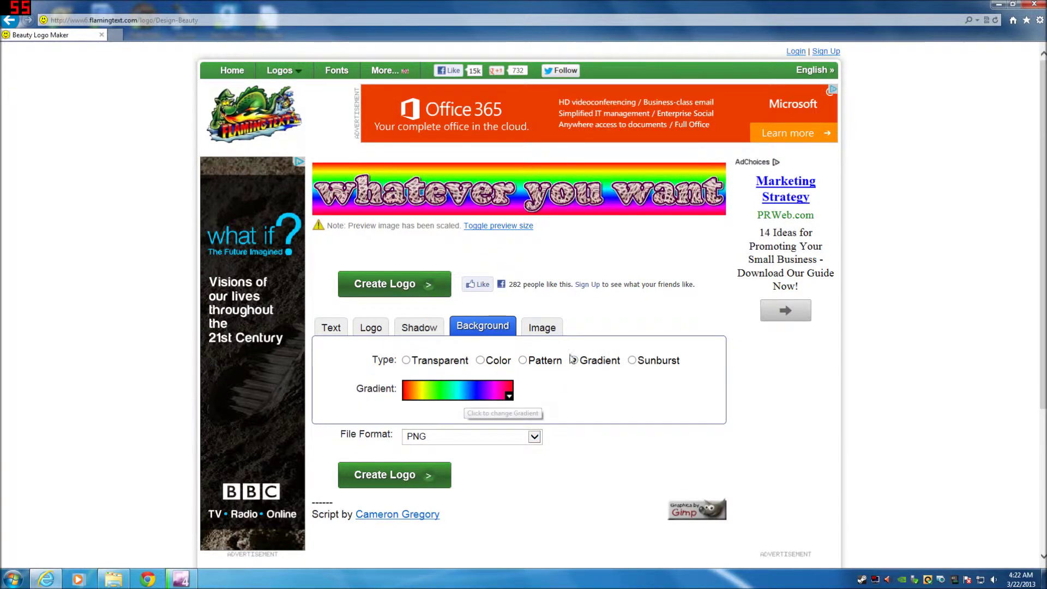
{"action": "left_click", "coordinate": [631, 360]}
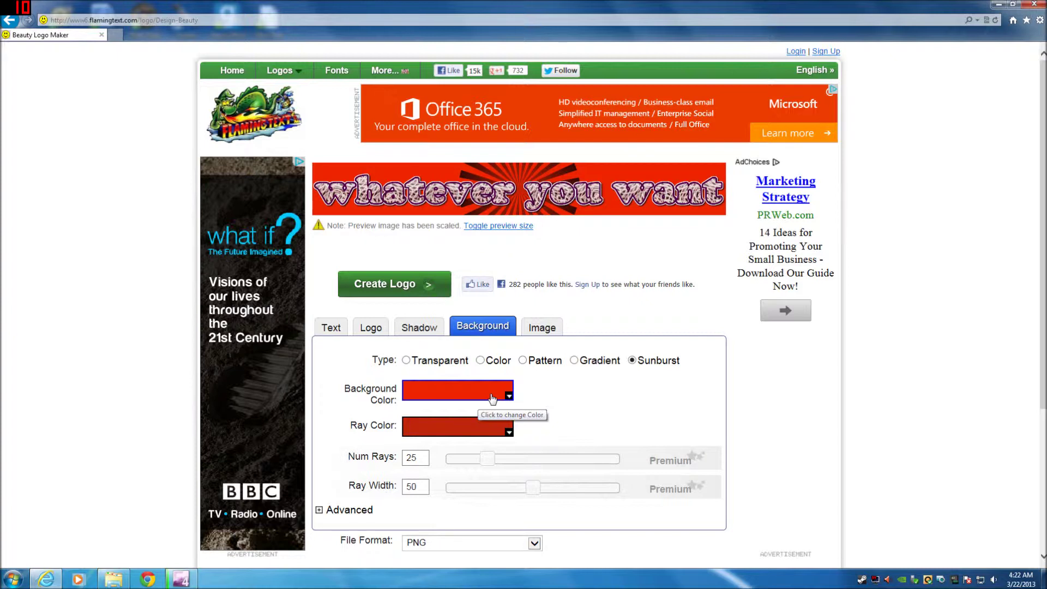
{"action": "left_click", "coordinate": [407, 361]}
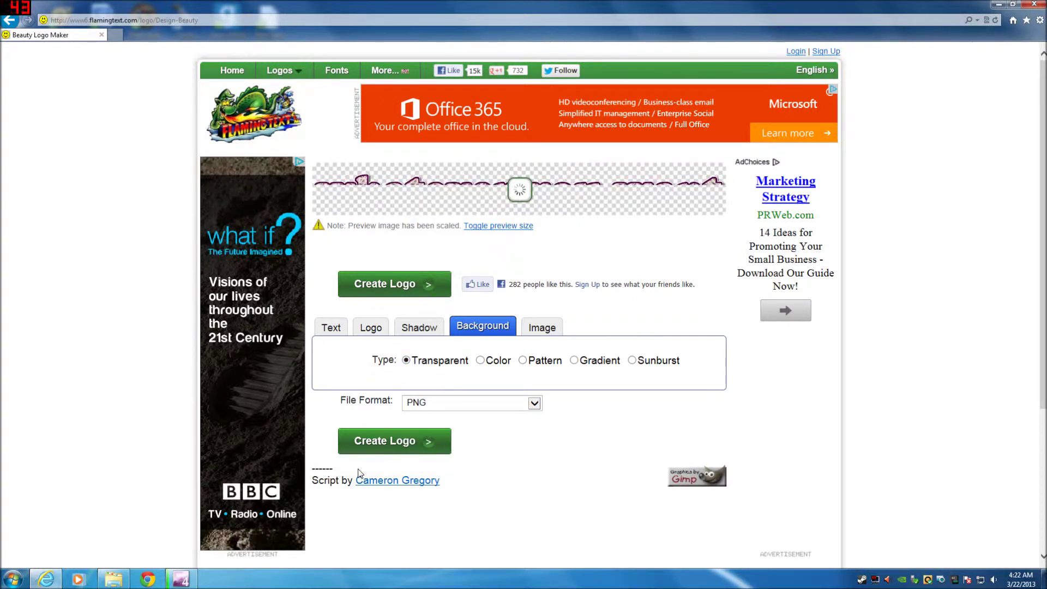
{"action": "left_click", "coordinate": [400, 446]}
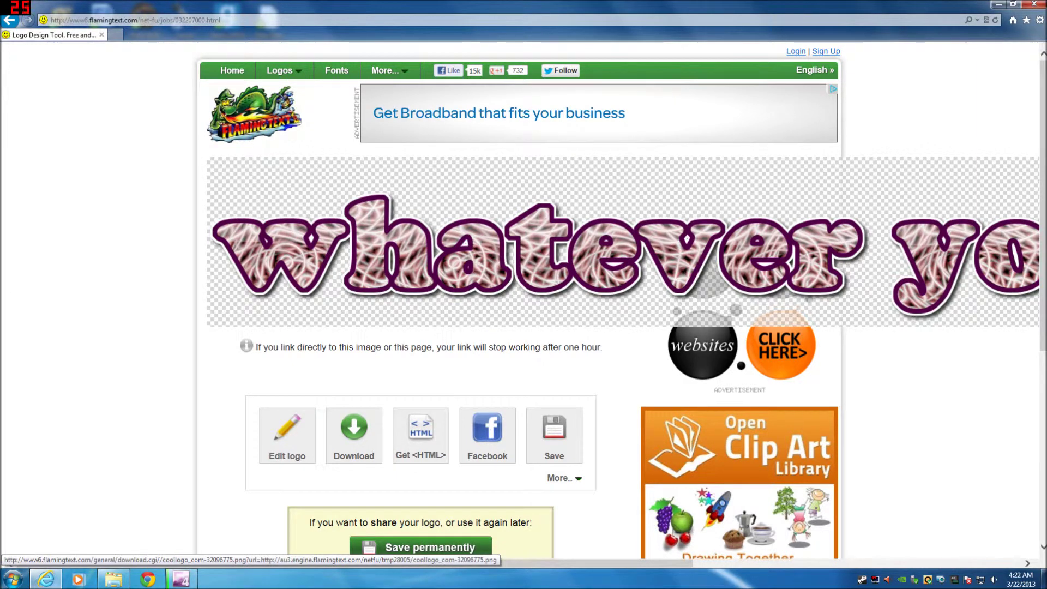
Step: Download the logo as coollogo_com-32096775.png into the Tomb Raider folder
{"action": "left_click", "coordinate": [400, 250]}
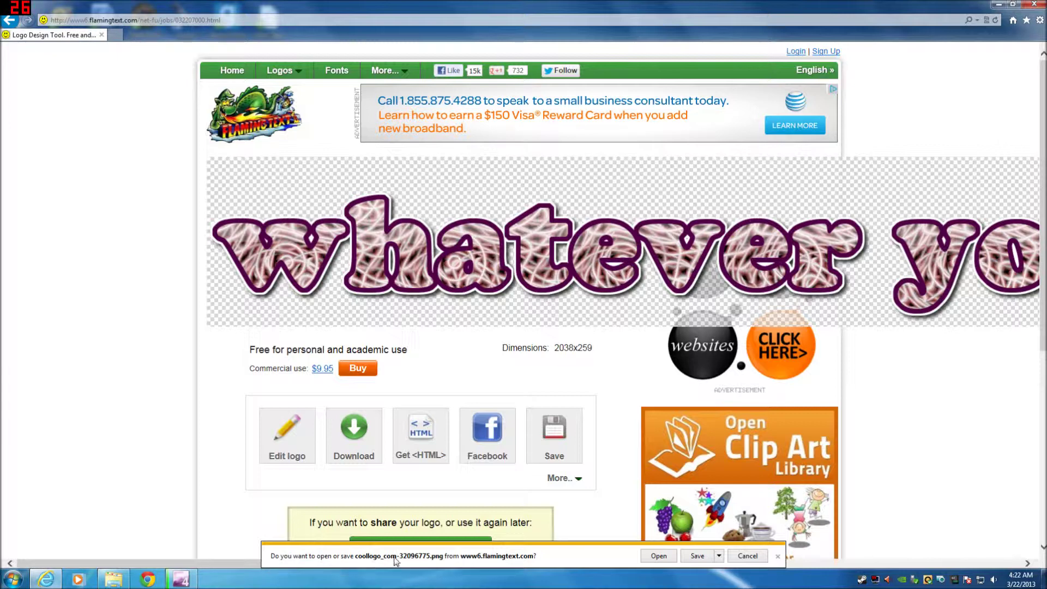
{"action": "left_click", "coordinate": [718, 555]}
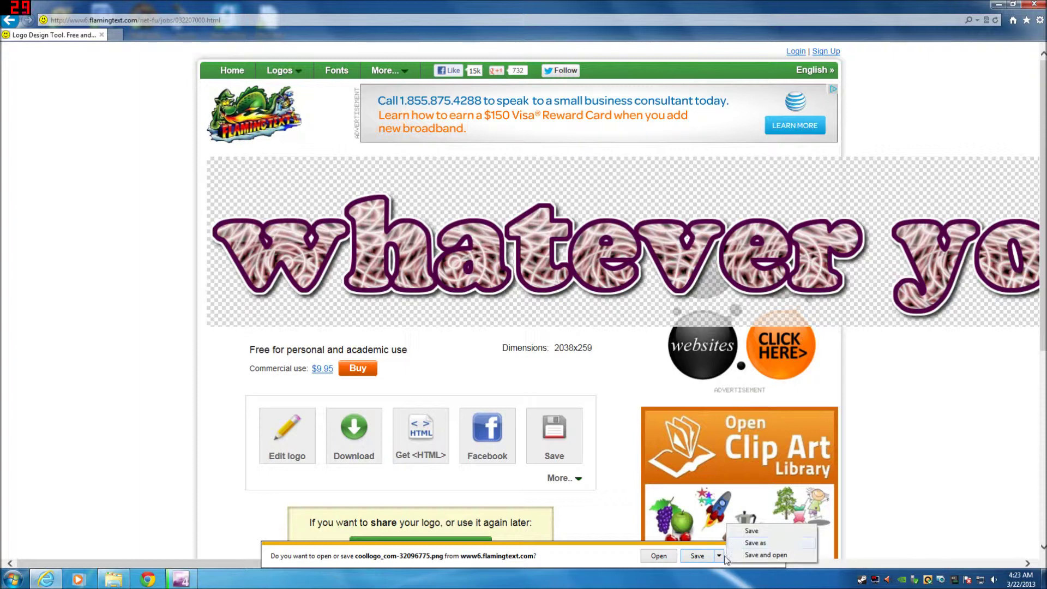
{"action": "left_click", "coordinate": [755, 543]}
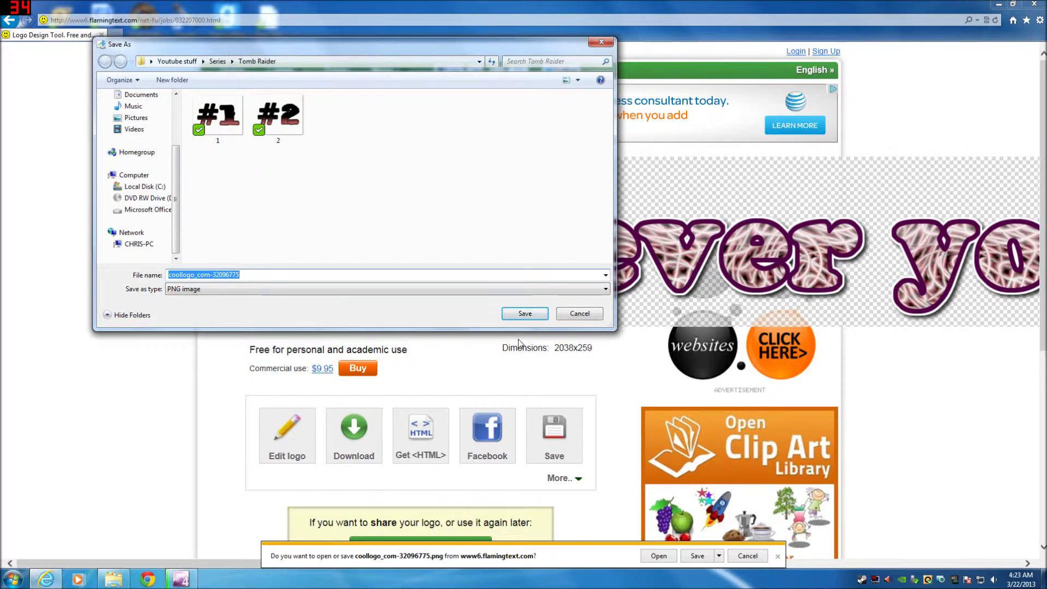
{"action": "left_click", "coordinate": [524, 315]}
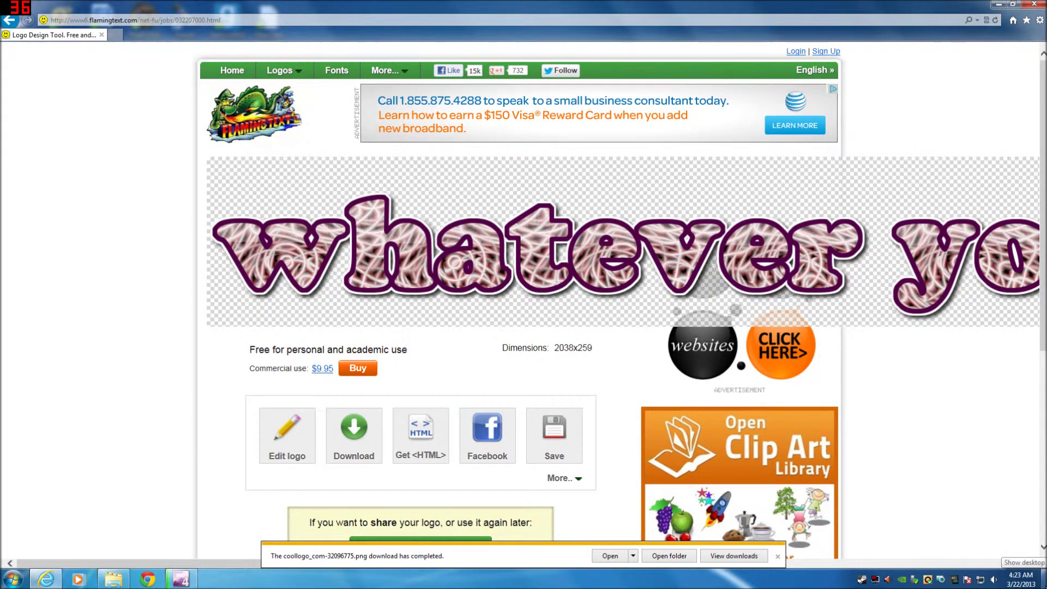
{"action": "left_click", "coordinate": [1043, 579]}
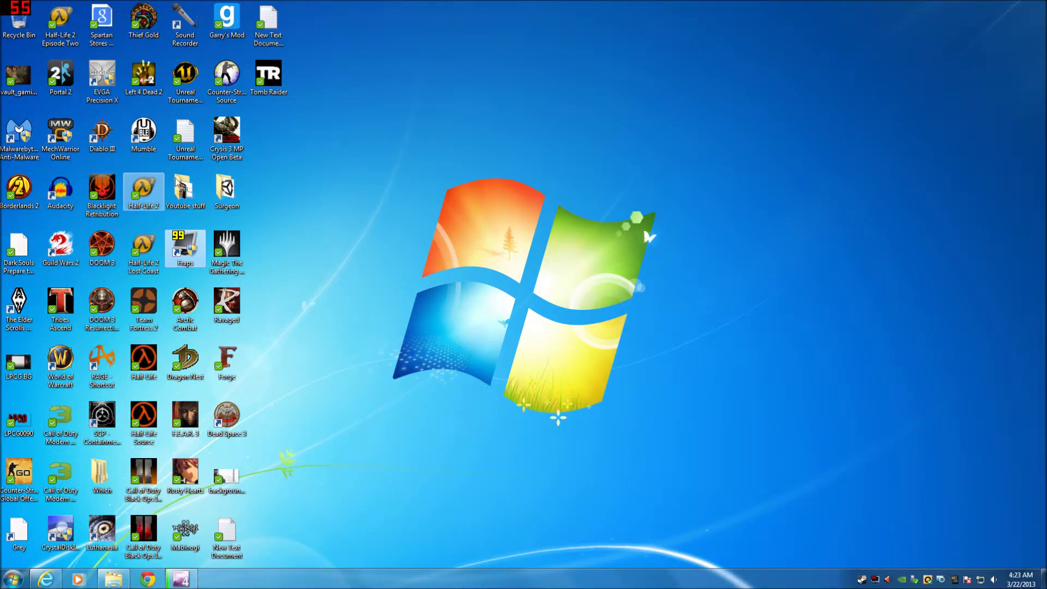
Step: Open Youtube stuff > Series > Tomb Raider in Windows Explorer
{"action": "left_click", "coordinate": [197, 193]}
{"action": "double_click", "coordinate": [198, 194]}
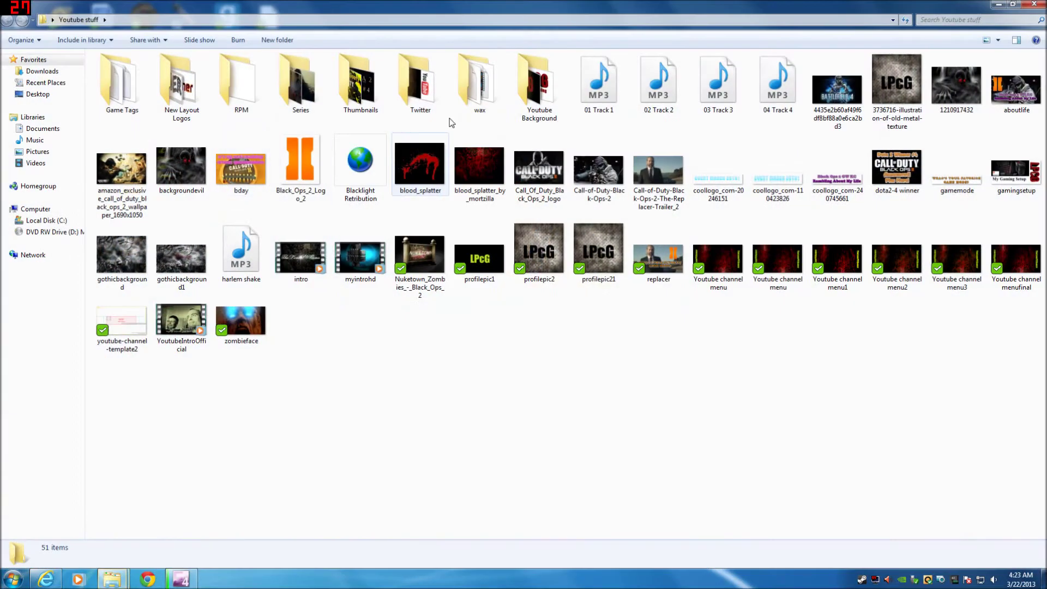
{"action": "left_click", "coordinate": [293, 90]}
{"action": "double_click", "coordinate": [293, 90]}
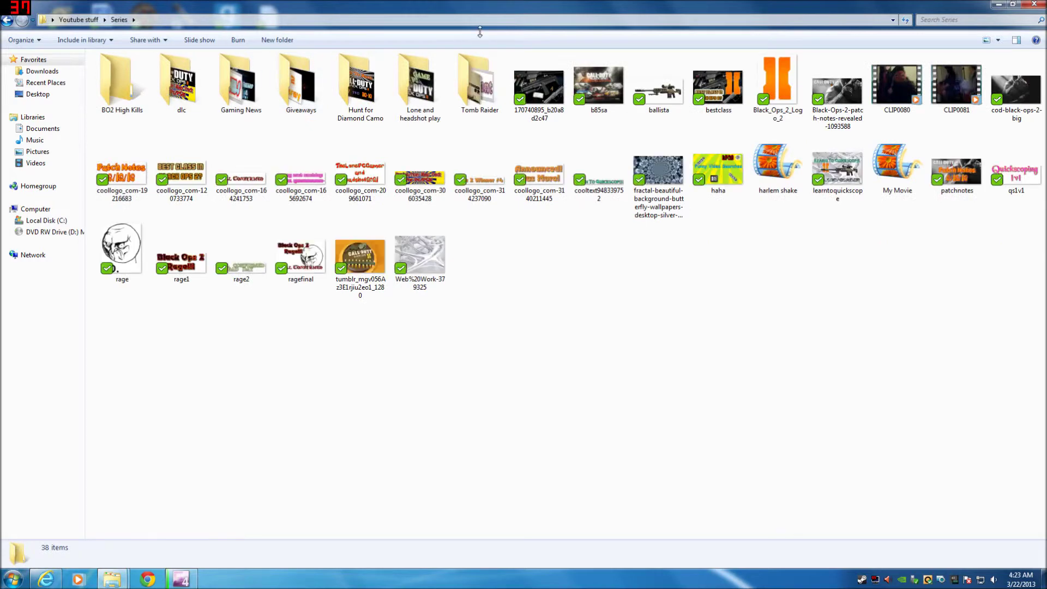
{"action": "double_click", "coordinate": [468, 90]}
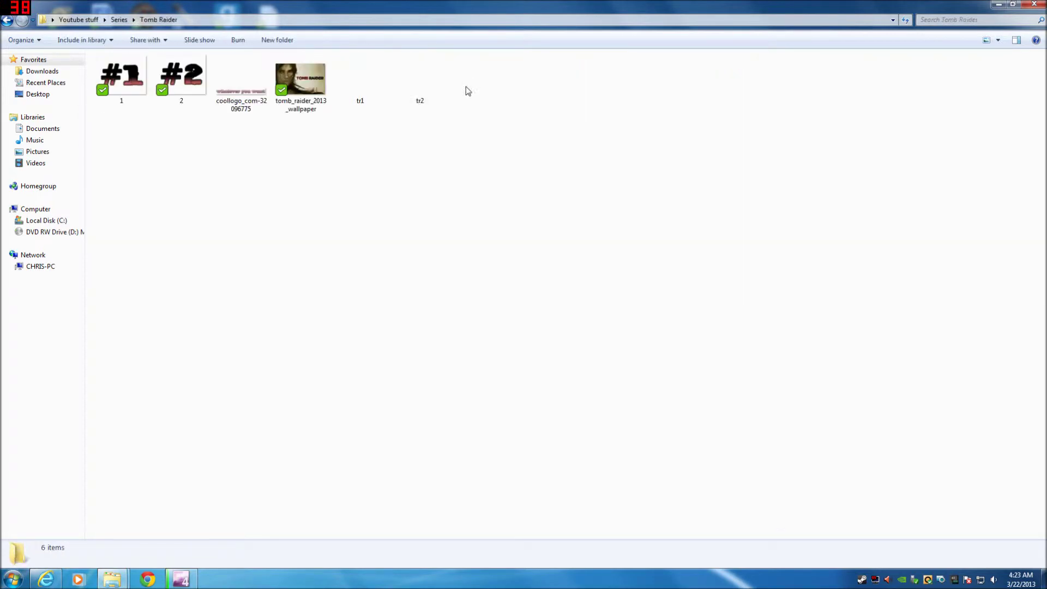
Step: Preview the 2038 x 259 coollogo PNG in Photo Viewer, then return to Youtube stuff
{"action": "double_click", "coordinate": [241, 105]}
{"action": "scroll", "coordinate": [531, 388], "scroll_direction": "up", "scroll_amount": 3}
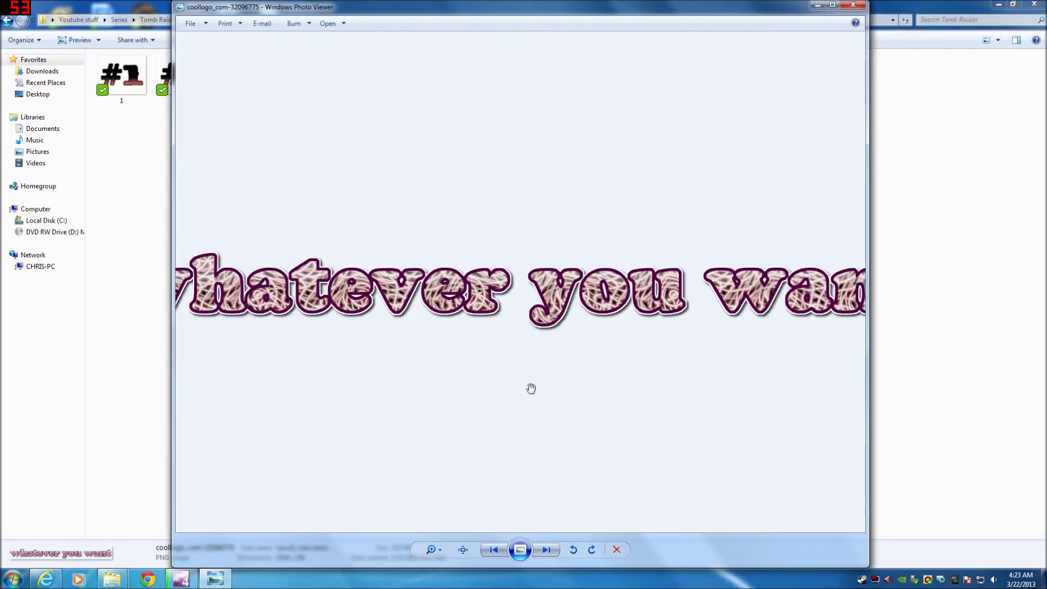
{"action": "scroll", "coordinate": [508, 377], "scroll_direction": "down", "scroll_amount": 1}
{"action": "scroll", "coordinate": [509, 377], "scroll_direction": "down", "scroll_amount": 1}
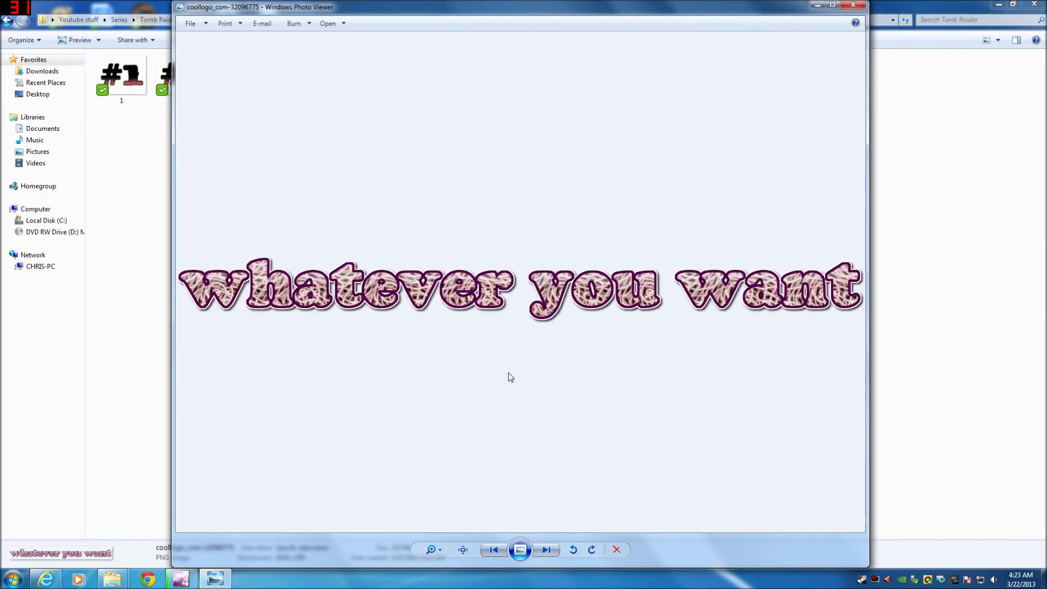
{"action": "left_click", "coordinate": [852, 5]}
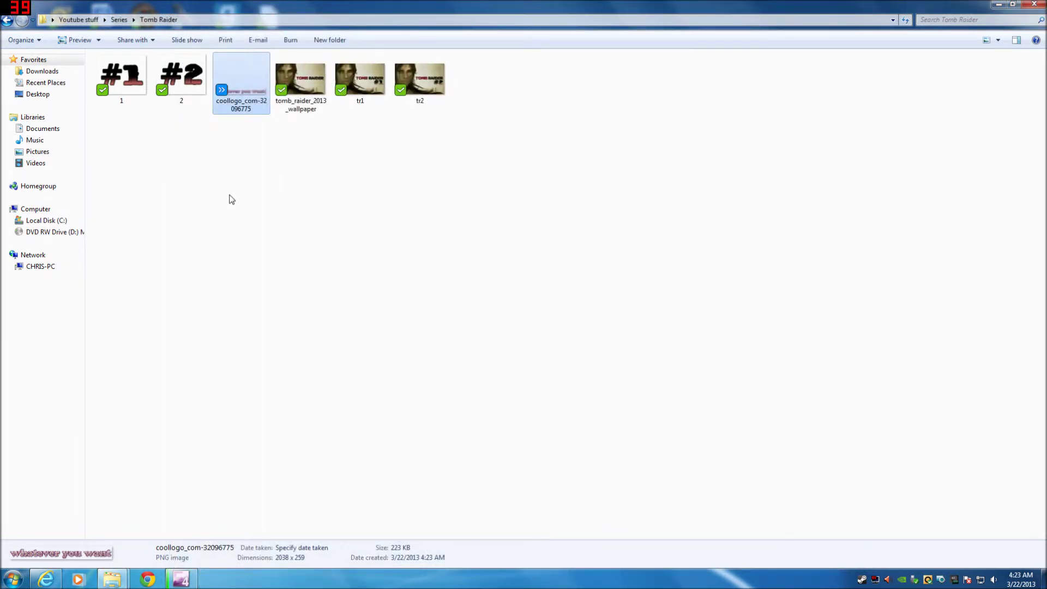
{"action": "left_click", "coordinate": [82, 20]}
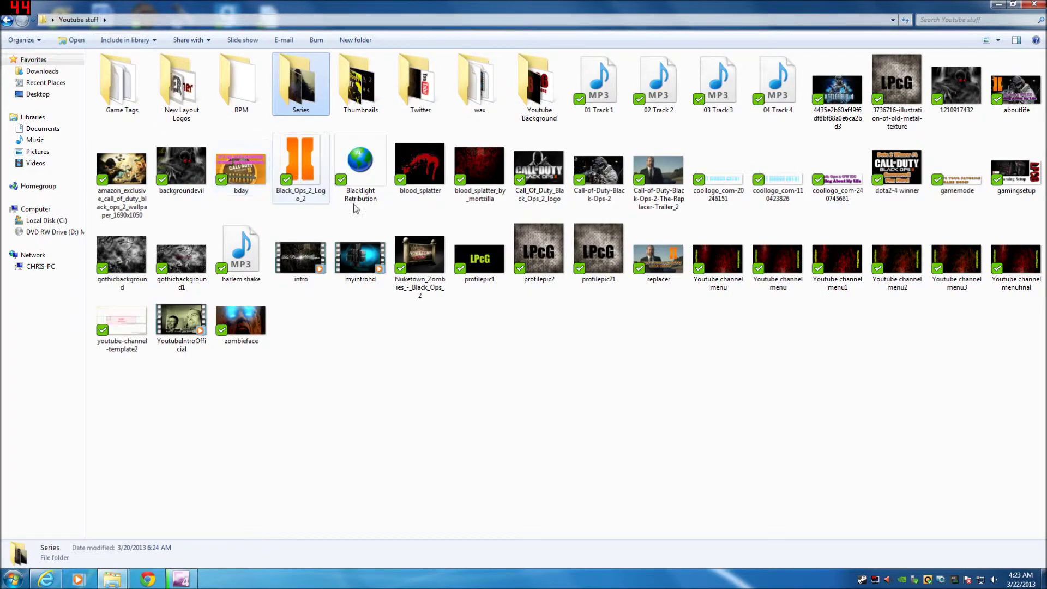
Step: Open the Thumbnails folder and preview the blackops image
{"action": "left_click", "coordinate": [350, 92]}
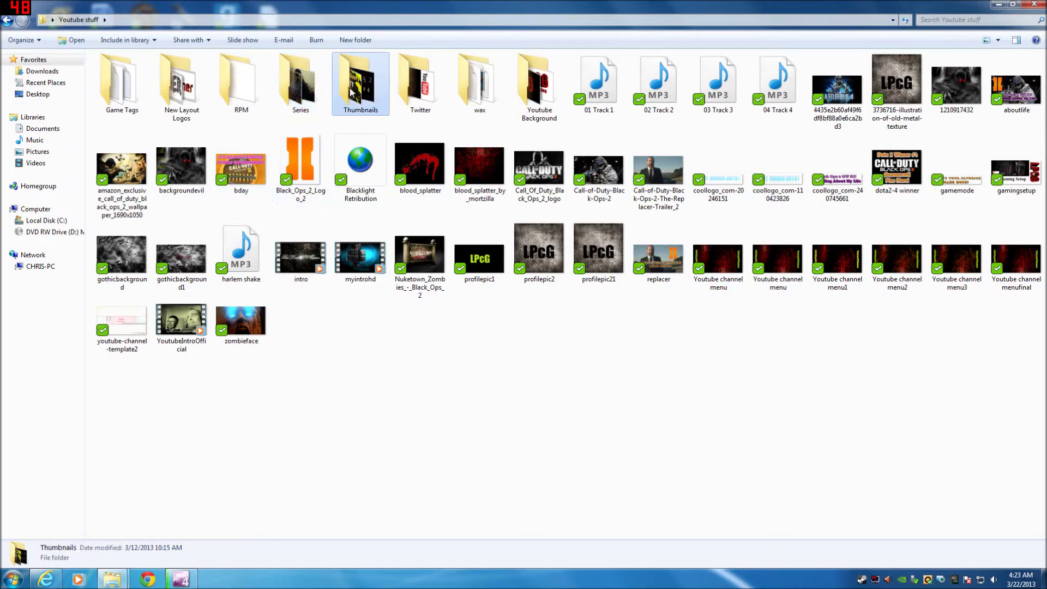
{"action": "double_click", "coordinate": [351, 93]}
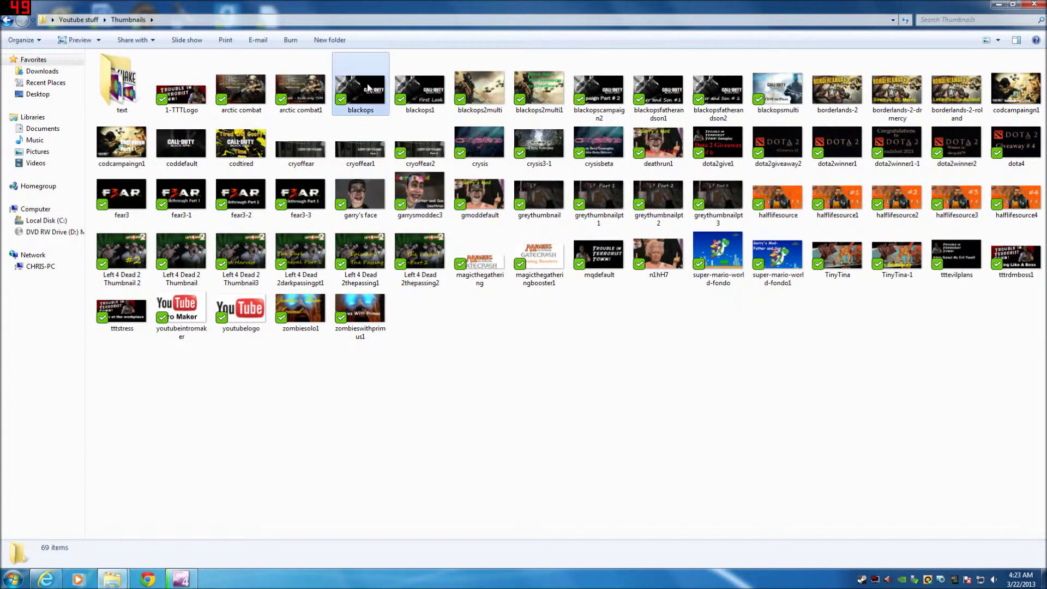
{"action": "double_click", "coordinate": [368, 88]}
{"action": "scroll", "coordinate": [513, 303], "scroll_direction": "up", "scroll_amount": 3}
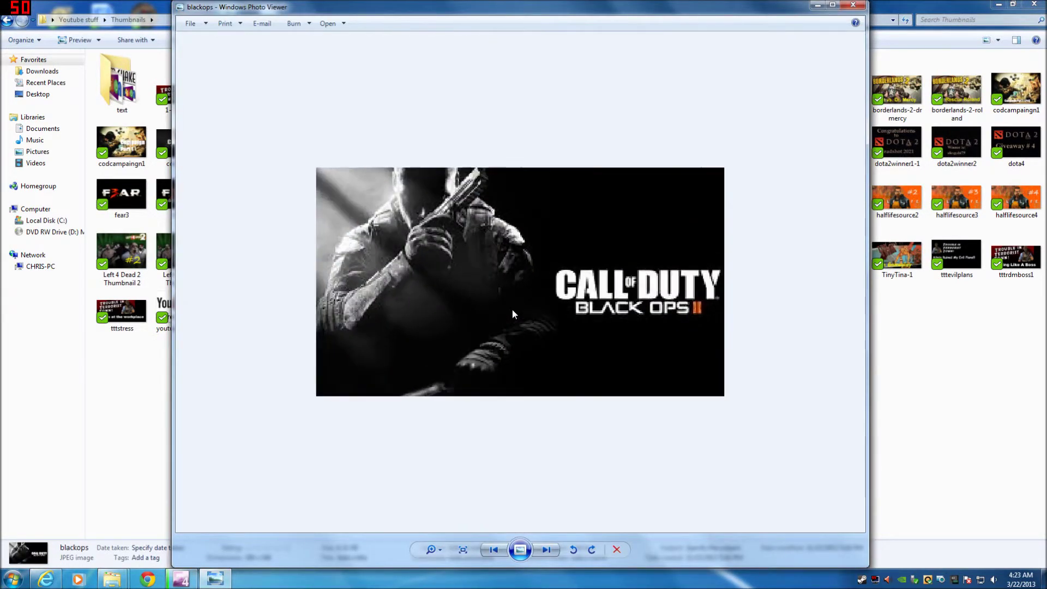
{"action": "scroll", "coordinate": [512, 309], "scroll_direction": "down", "scroll_amount": 2}
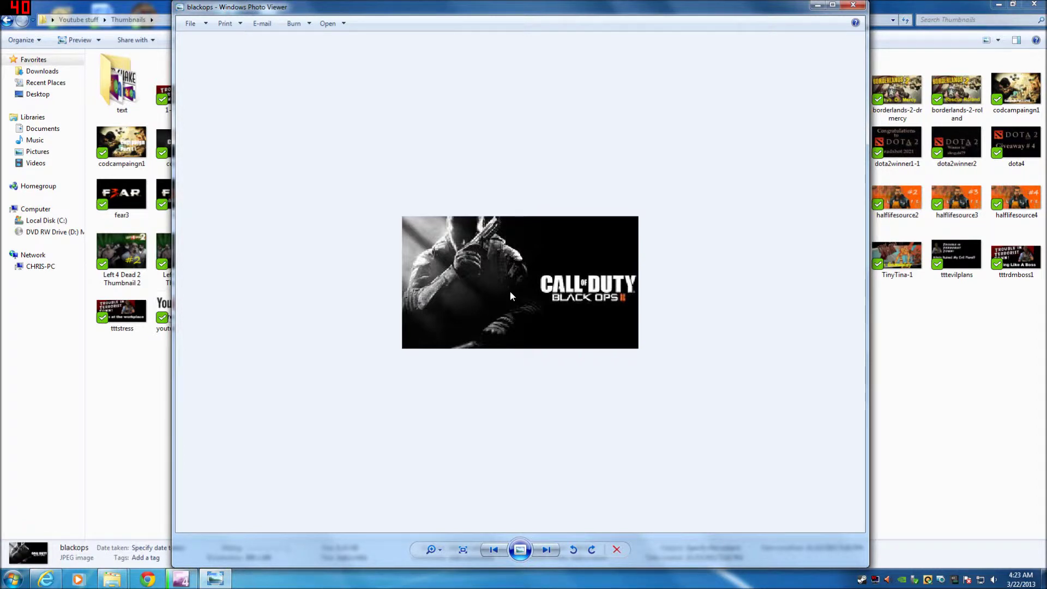
{"action": "left_click", "coordinate": [861, 6]}
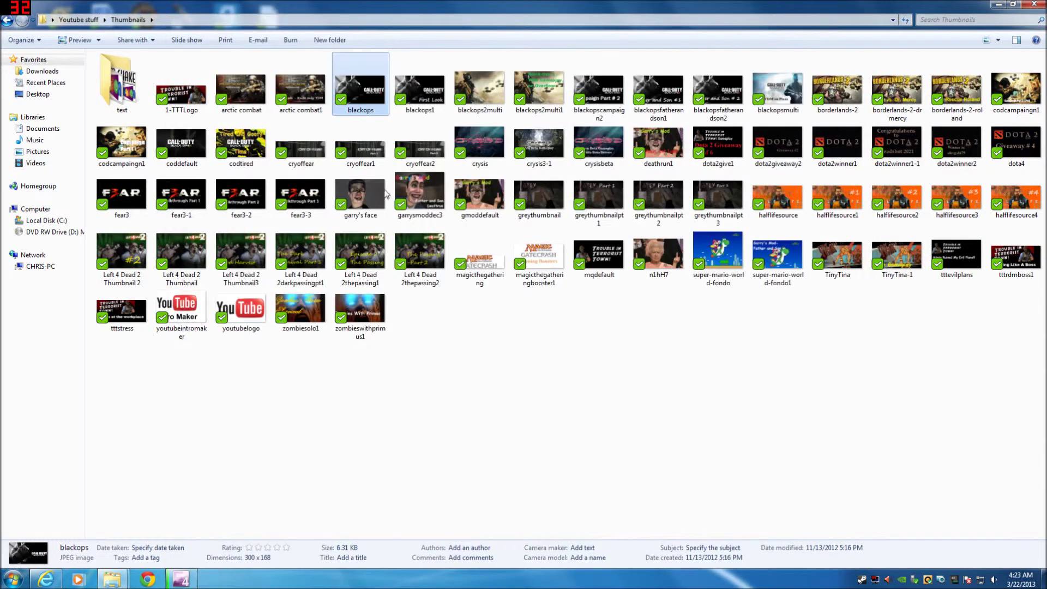
Step: Open the blackops image in Paint through Open with
{"action": "right_click", "coordinate": [355, 98]}
{"action": "mouse_move", "coordinate": [421, 198]}
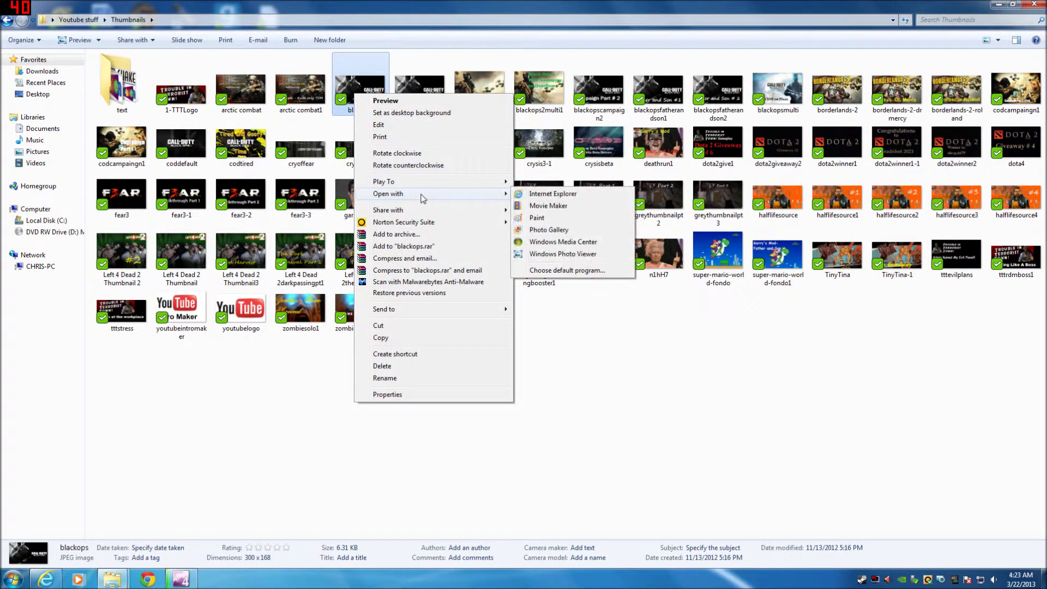
{"action": "left_click", "coordinate": [565, 220]}
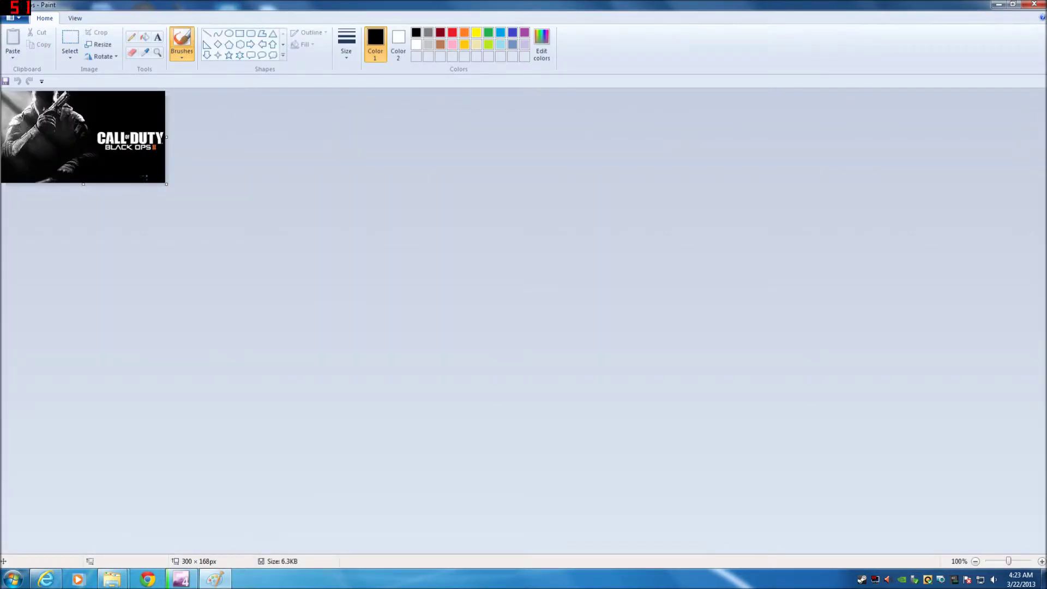
Step: Zoom in twice on the blackops image, then minimize Paint and return to Youtube stuff
{"action": "left_click", "coordinate": [74, 18]}
{"action": "left_click", "coordinate": [19, 46]}
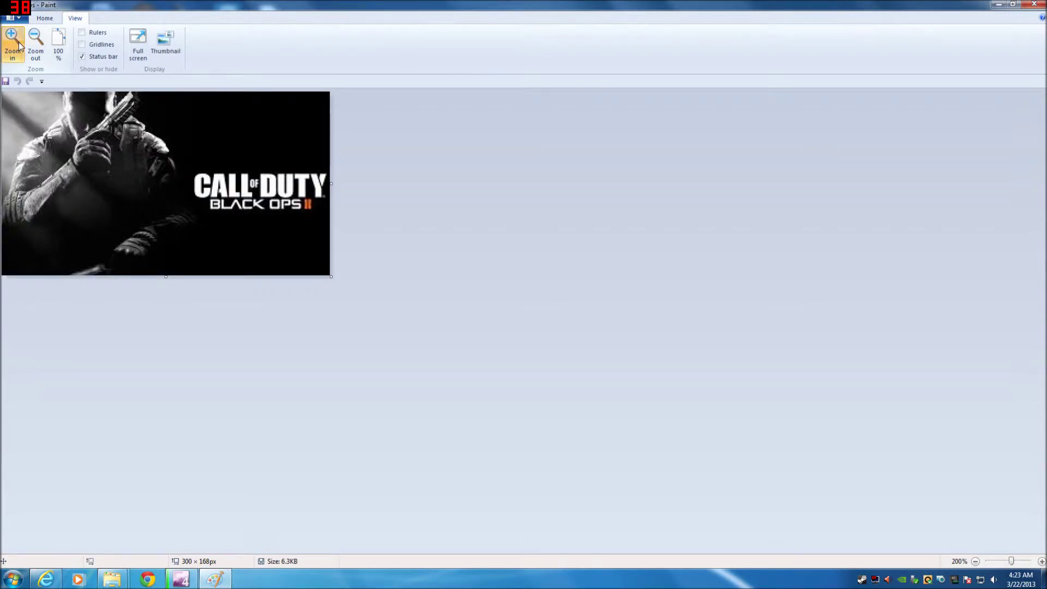
{"action": "left_click", "coordinate": [19, 45]}
{"action": "left_click", "coordinate": [47, 19]}
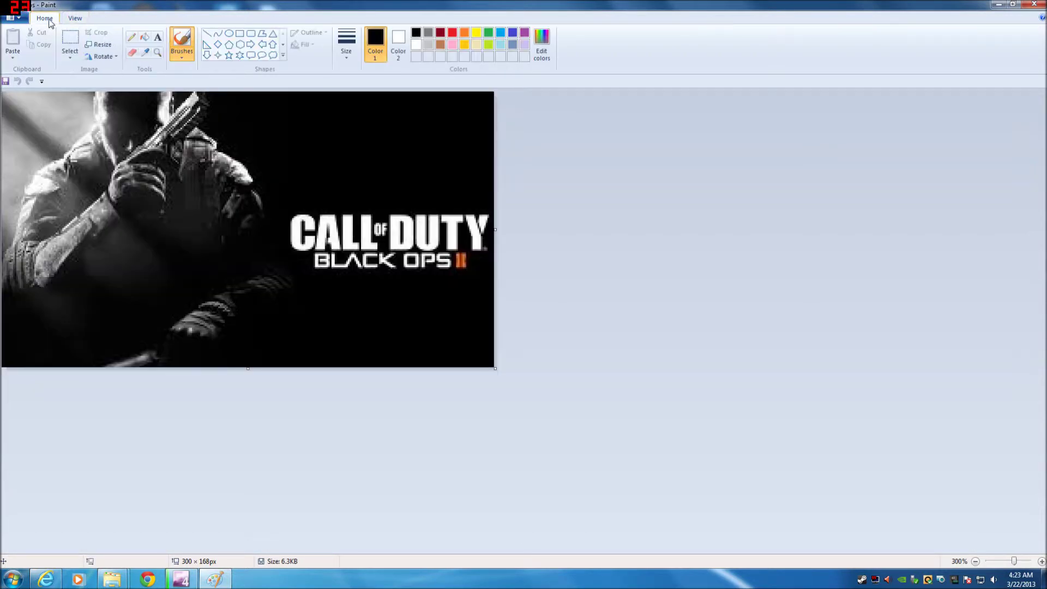
{"action": "left_click", "coordinate": [998, 3]}
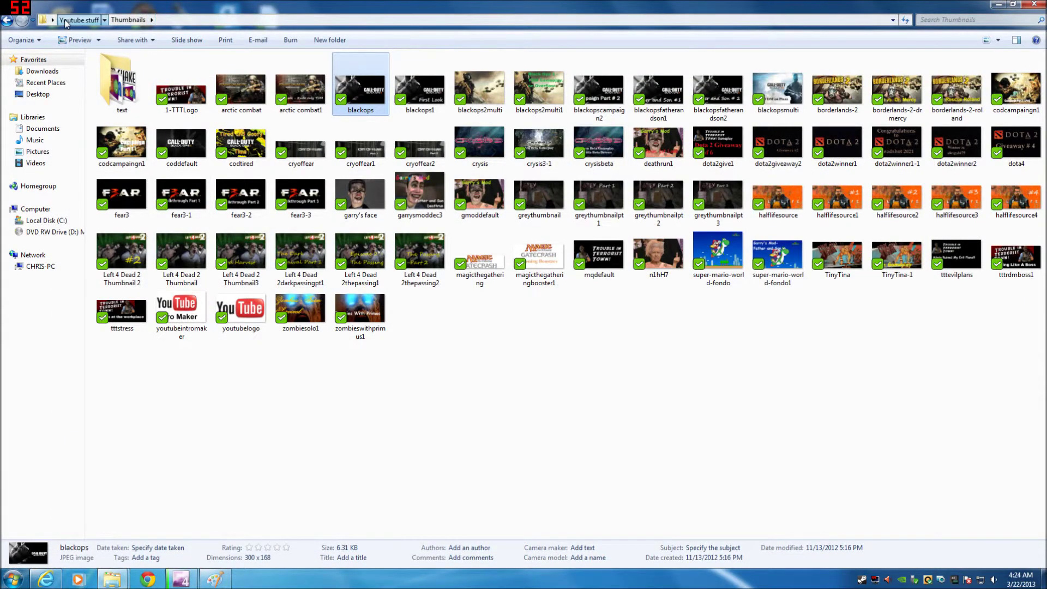
{"action": "left_click", "coordinate": [79, 19]}
Step: Open the coollogo image from Series > Tomb Raider in Paint
{"action": "double_click", "coordinate": [299, 93]}
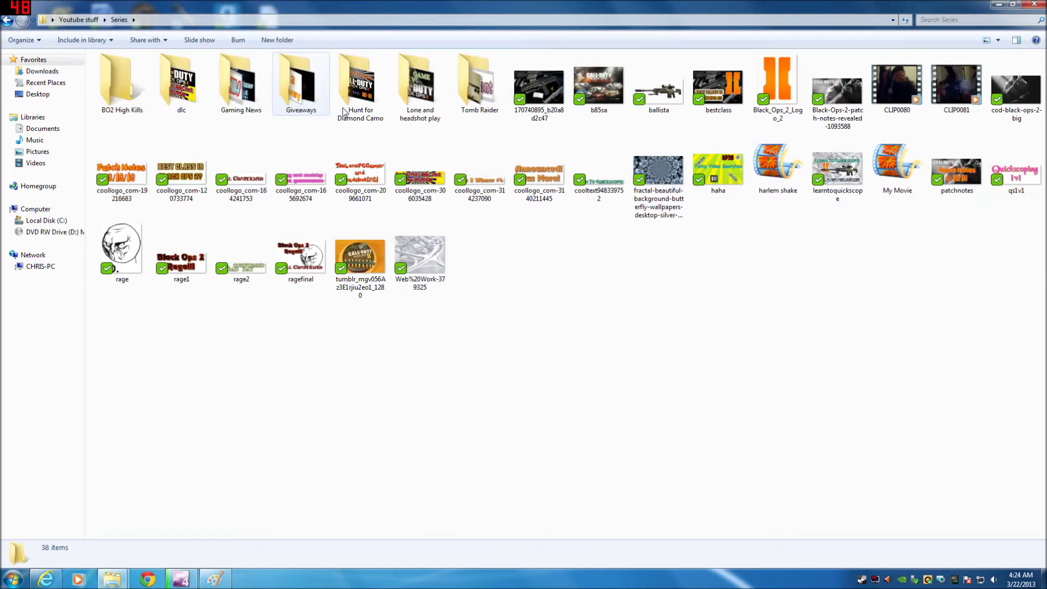
{"action": "double_click", "coordinate": [480, 96]}
{"action": "left_click", "coordinate": [254, 105]}
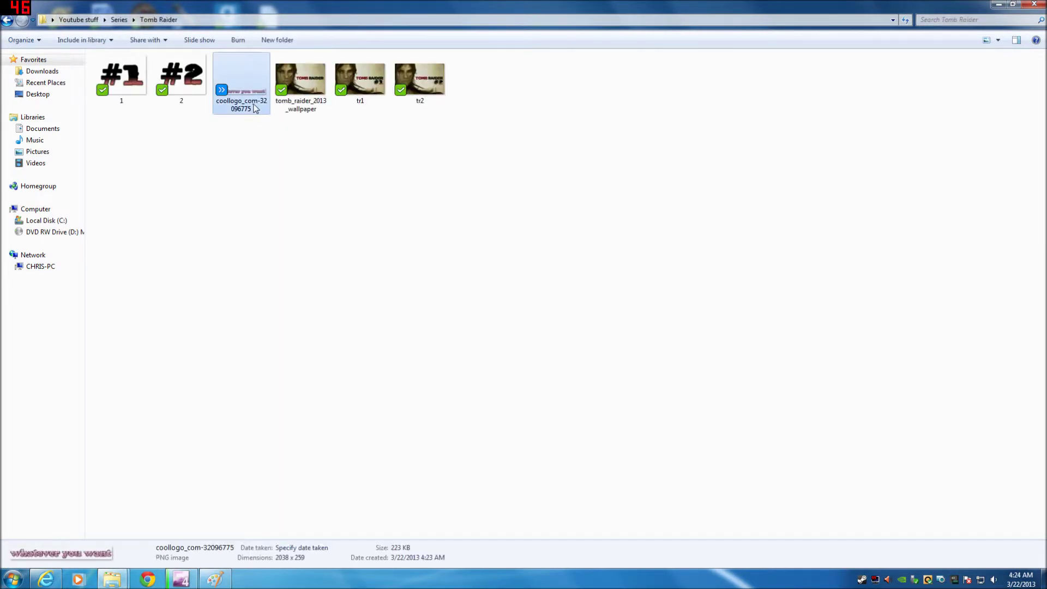
{"action": "right_click", "coordinate": [254, 104]}
{"action": "mouse_move", "coordinate": [328, 207]}
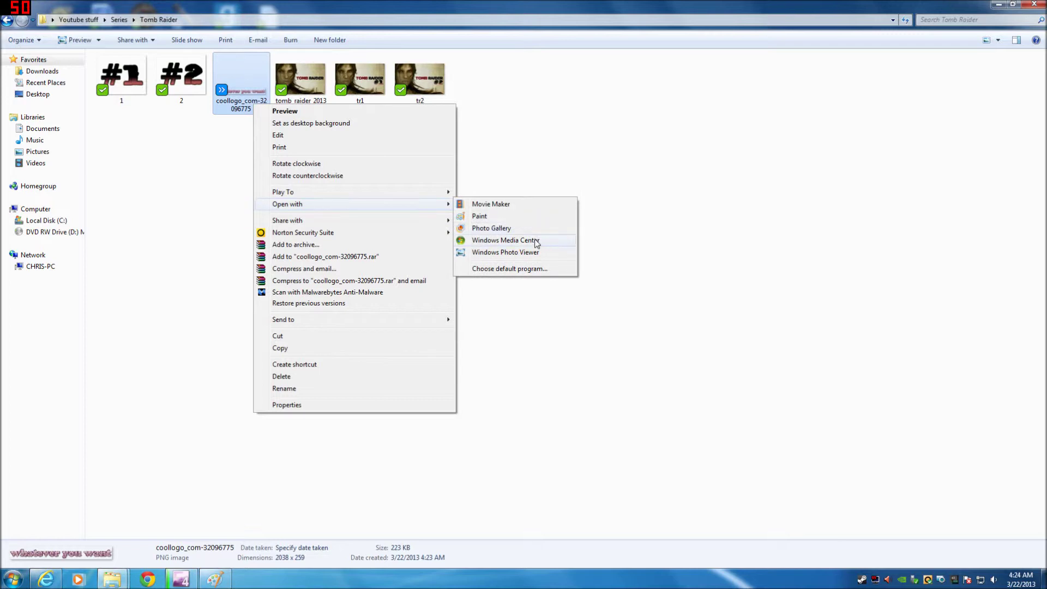
{"action": "left_click", "coordinate": [524, 218]}
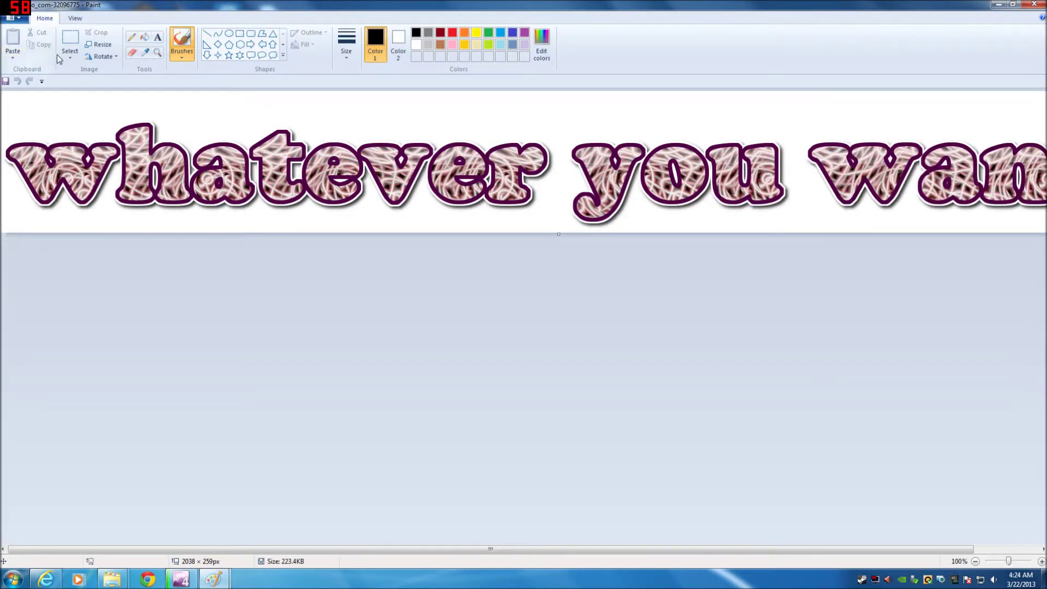
Step: Select all of the logo image, copy it, and minimize Paint
{"action": "left_click", "coordinate": [71, 60]}
{"action": "left_click", "coordinate": [96, 117]}
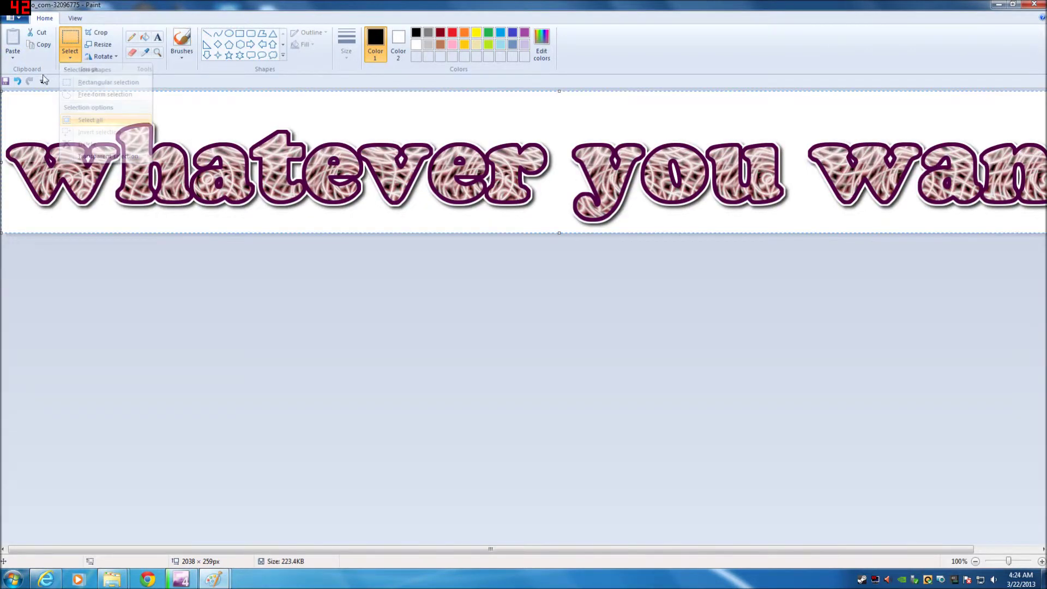
{"action": "left_click", "coordinate": [43, 45]}
{"action": "left_click", "coordinate": [998, 5]}
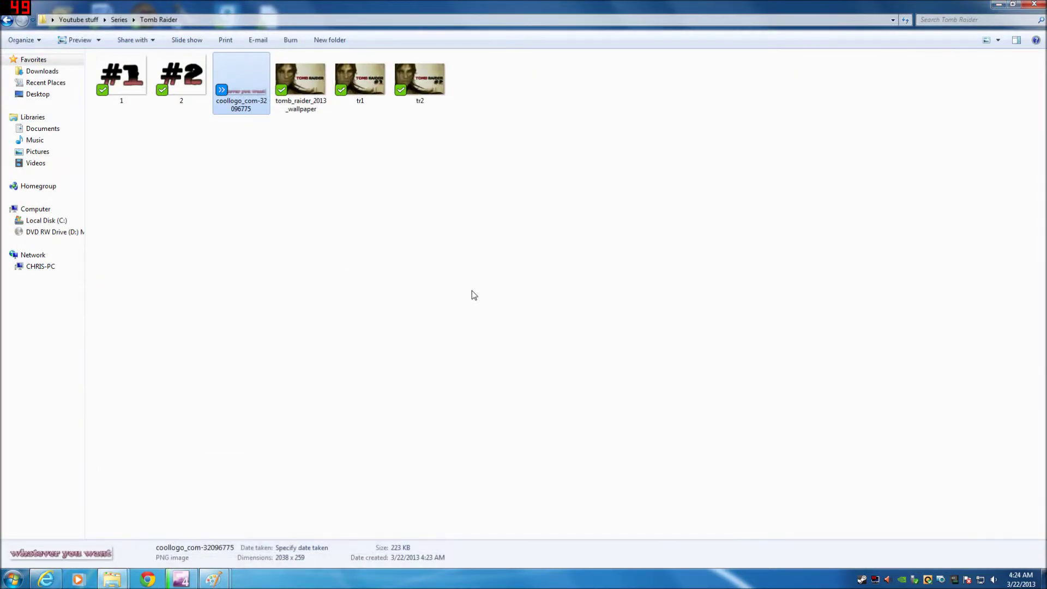
Step: Restore the blackops Paint window and paste the copied logo onto it
{"action": "mouse_move", "coordinate": [217, 575]}
{"action": "left_click", "coordinate": [156, 527]}
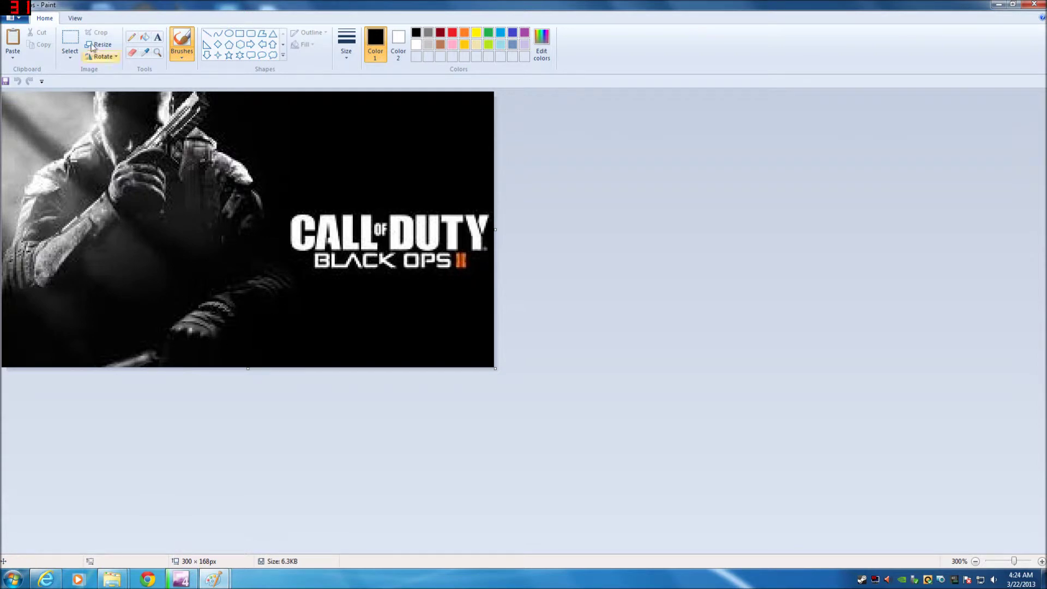
{"action": "left_click", "coordinate": [13, 54]}
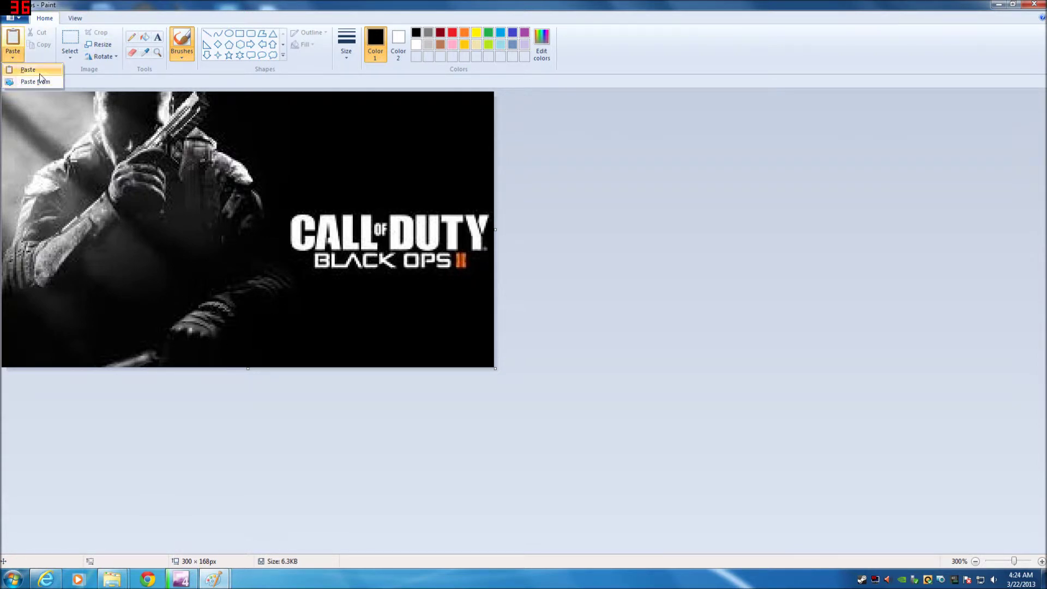
{"action": "left_click", "coordinate": [40, 73]}
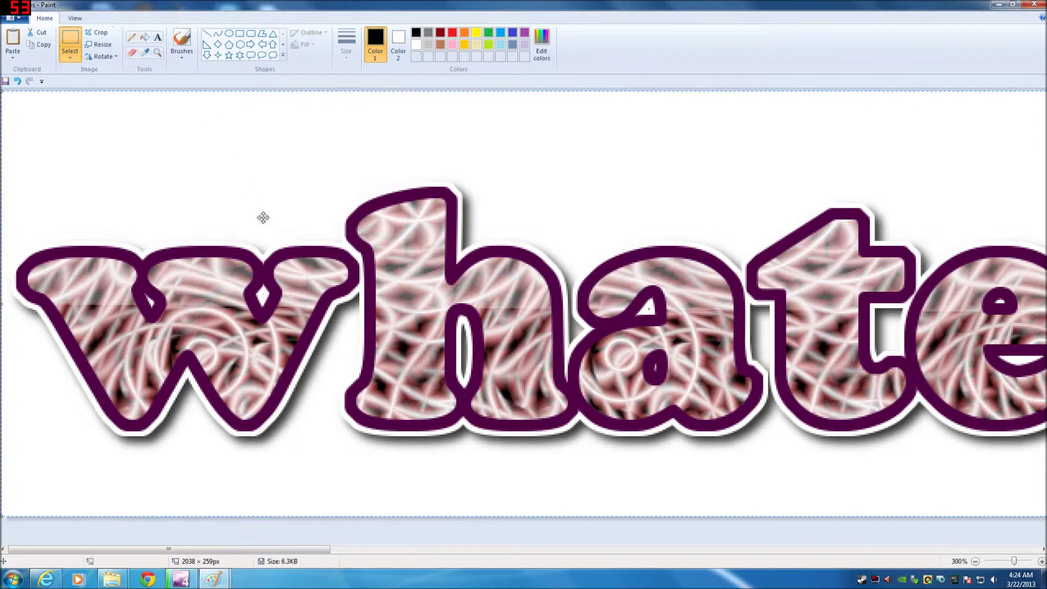
Step: Resize the pasted logo to 15% and drag it to the middle of the image
{"action": "right_click", "coordinate": [300, 248]}
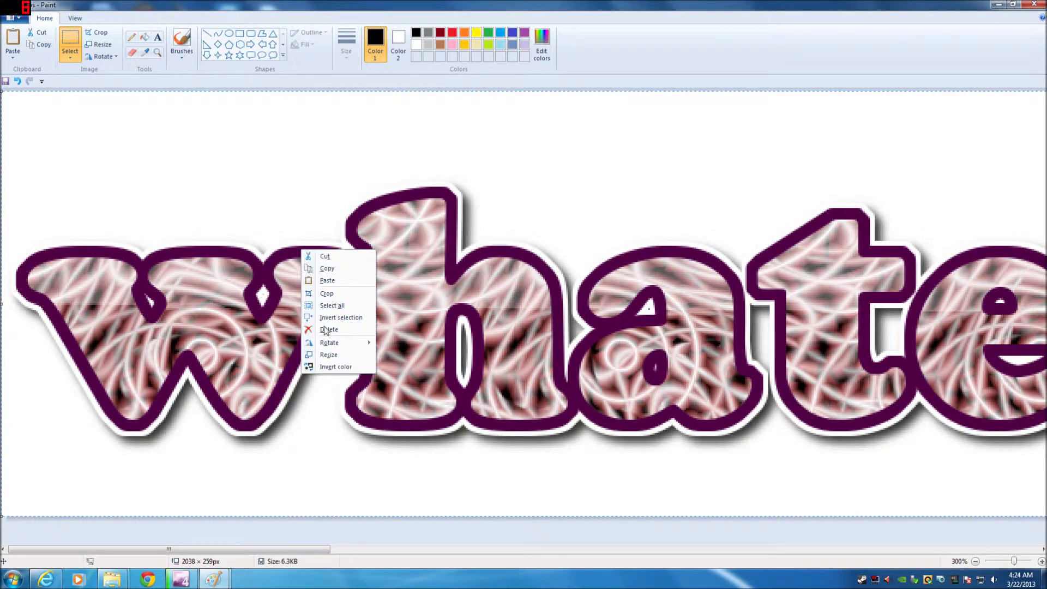
{"action": "left_click", "coordinate": [346, 356]}
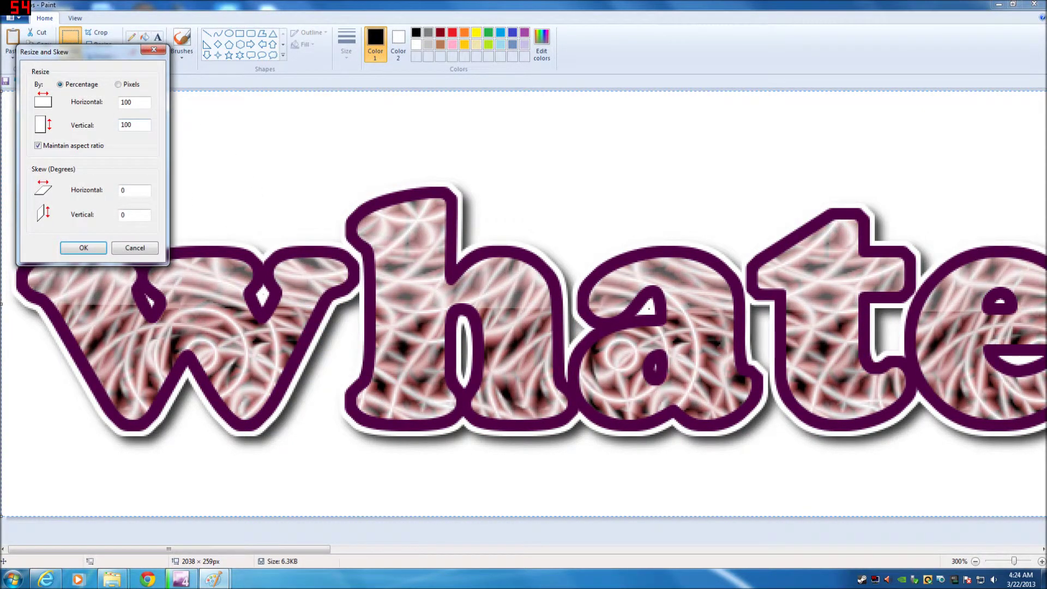
{"action": "key", "text": "Return"}
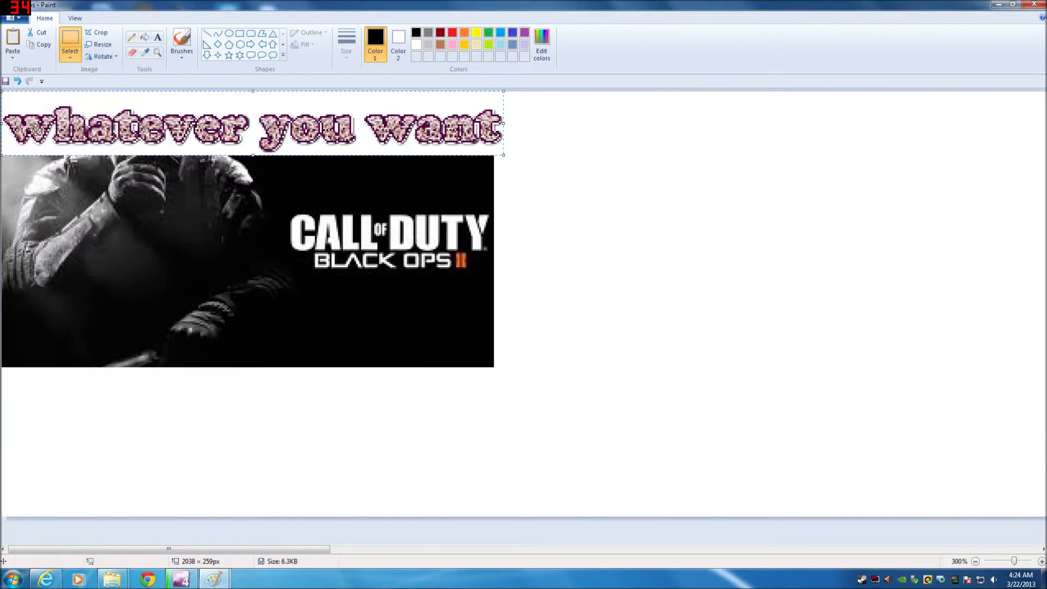
{"action": "left_click_drag", "start_coordinate": [172, 126], "coordinate": [173, 235]}
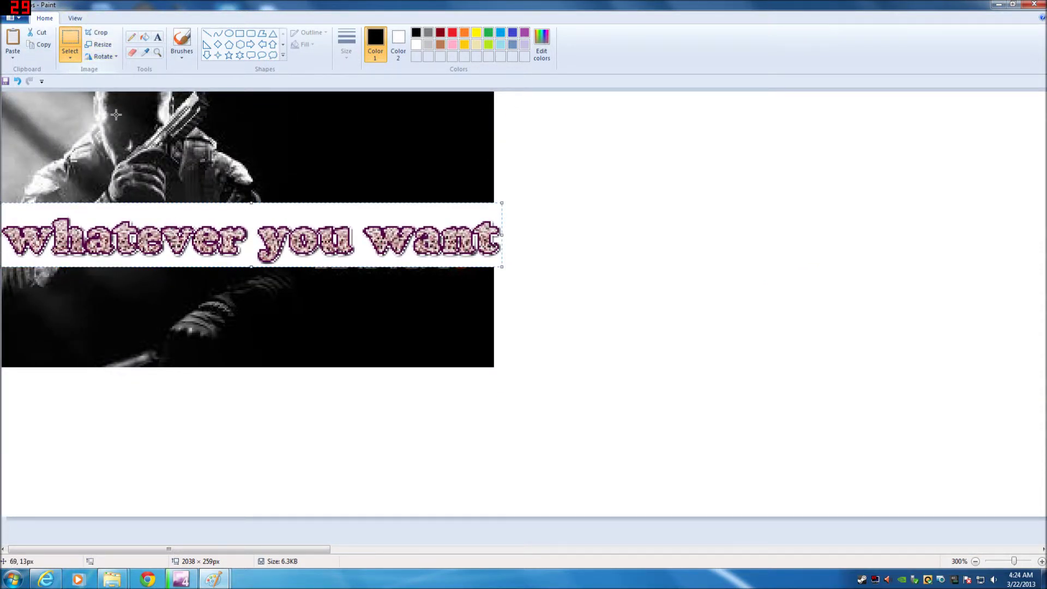
{"action": "left_click", "coordinate": [70, 60]}
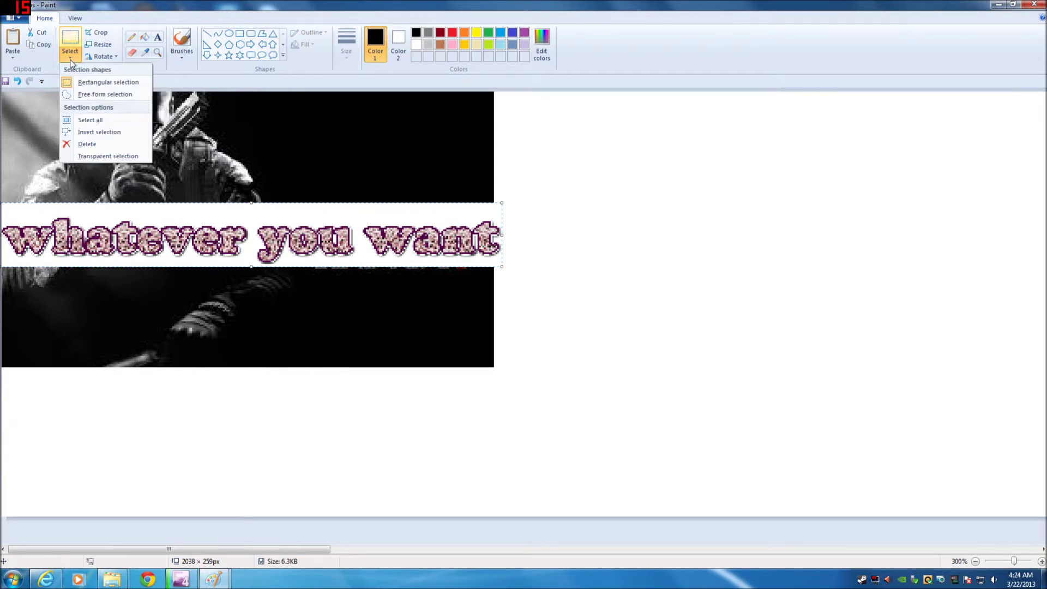
Step: Make the logo's white background transparent and fix it along the top of the Call of Duty image
{"action": "left_click", "coordinate": [116, 155]}
{"action": "left_click_drag", "start_coordinate": [263, 277], "coordinate": [251, 144]}
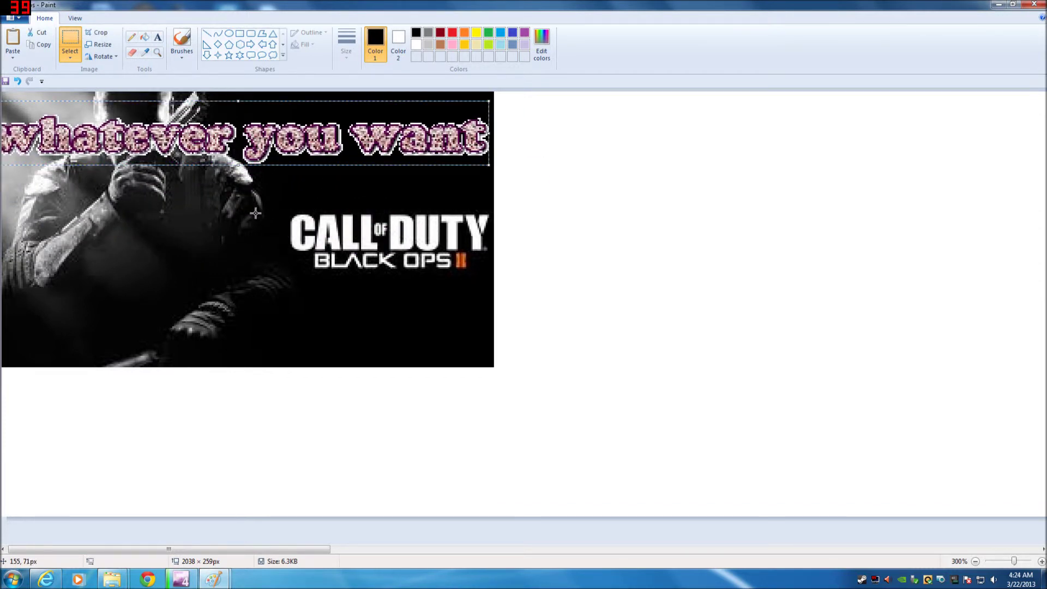
{"action": "left_click_drag", "start_coordinate": [250, 132], "coordinate": [256, 133]}
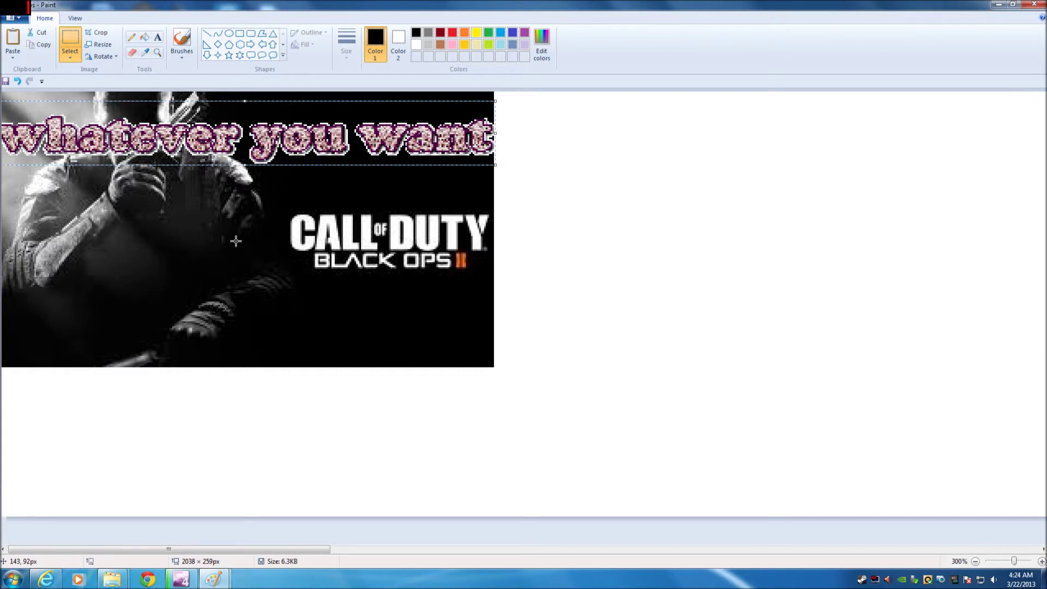
{"action": "left_click_drag", "start_coordinate": [254, 132], "coordinate": [255, 138]}
{"action": "left_click", "coordinate": [223, 212]}
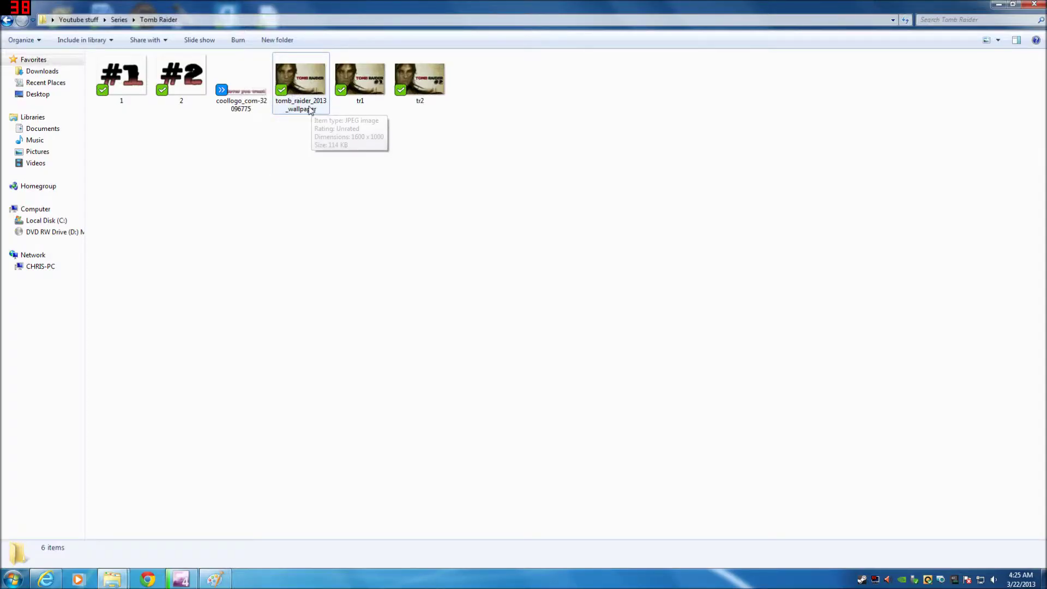
Step: Open tomb_raider_2013_wallpaper in Paint from Windows Explorer
{"action": "right_click", "coordinate": [307, 106]}
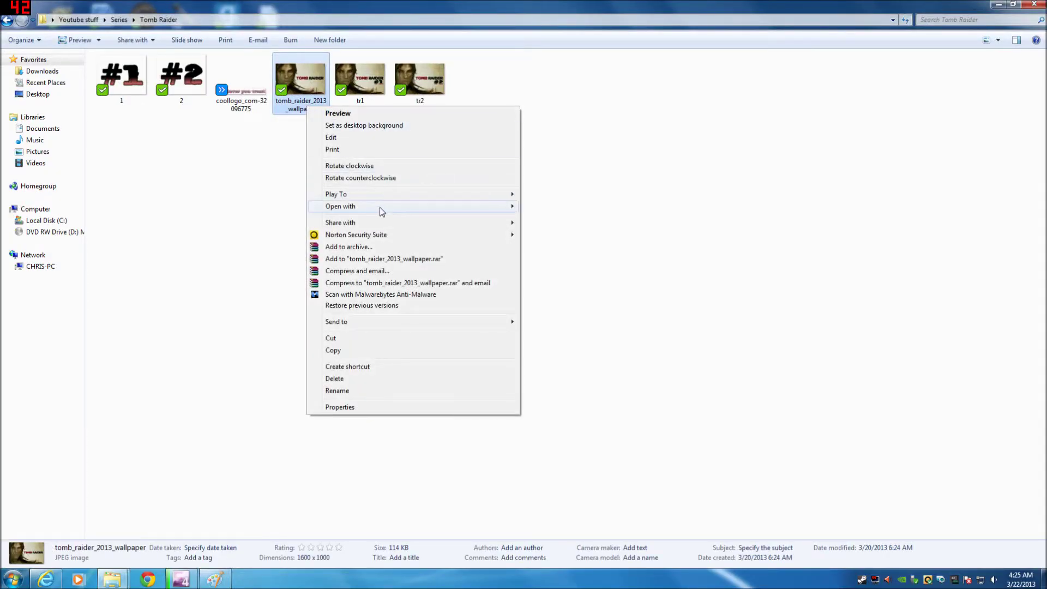
{"action": "mouse_move", "coordinate": [483, 208]}
{"action": "left_click", "coordinate": [546, 232]}
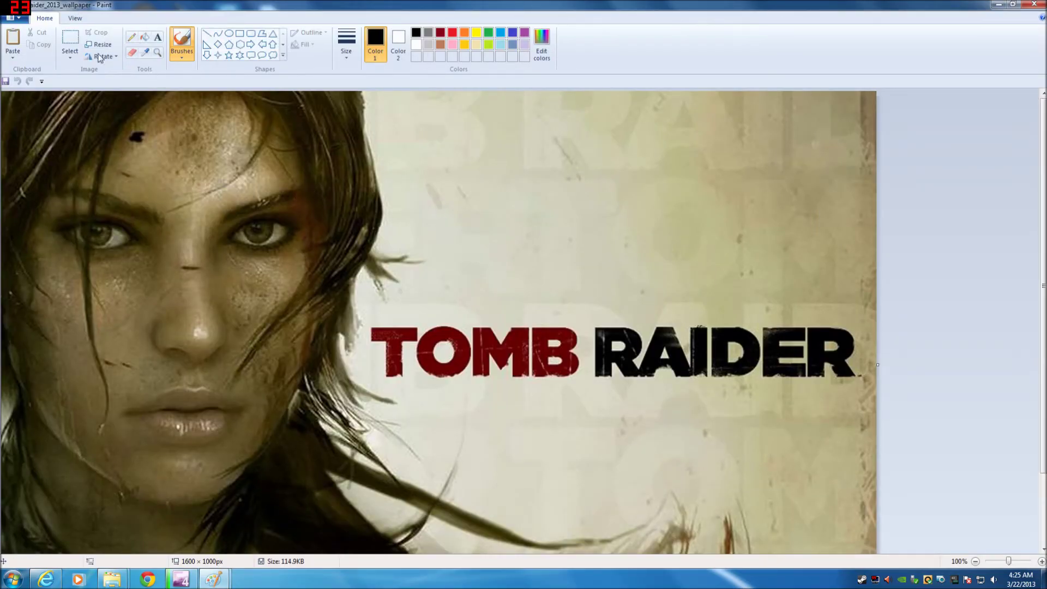
Step: Paste the 'whatever you want' logo onto the wallpaper and resize it to 80%
{"action": "left_click", "coordinate": [11, 61]}
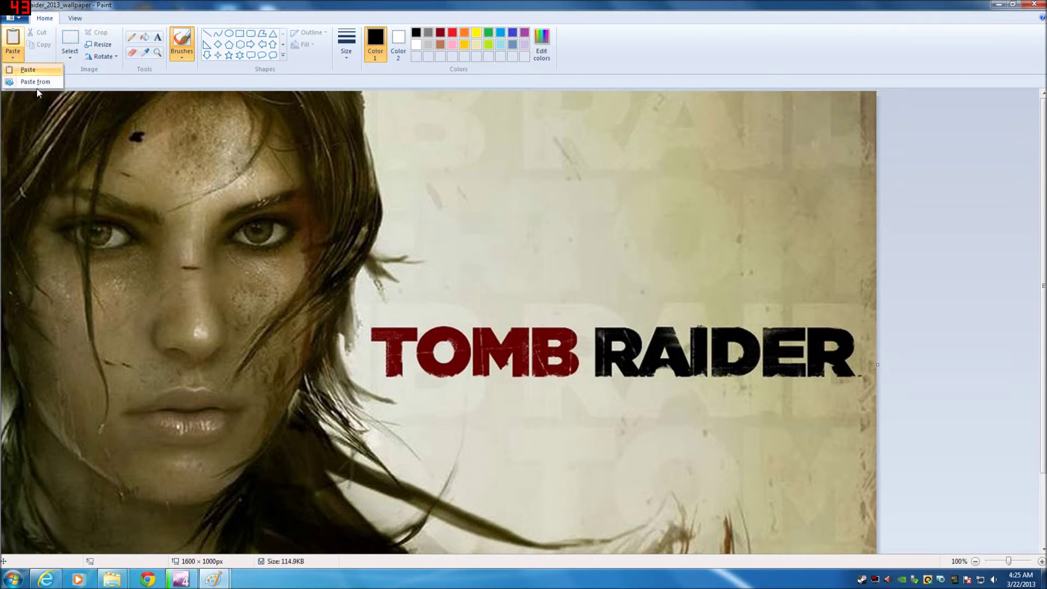
{"action": "left_click", "coordinate": [33, 68]}
{"action": "left_click_drag", "start_coordinate": [443, 194], "coordinate": [415, 260]}
{"action": "right_click", "coordinate": [414, 260]}
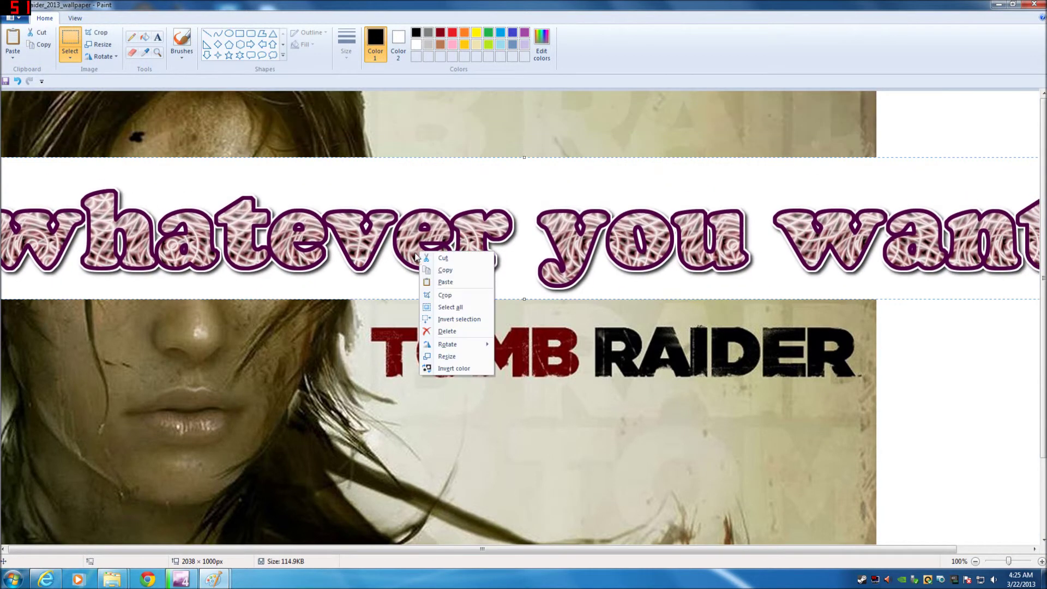
{"action": "left_click", "coordinate": [456, 359]}
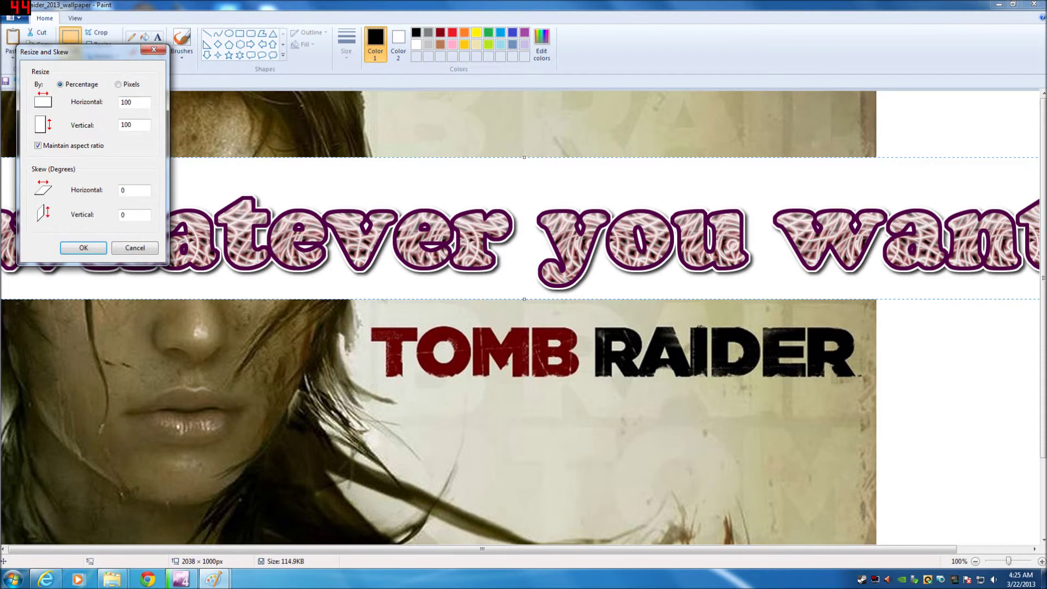
{"action": "key", "text": "Return"}
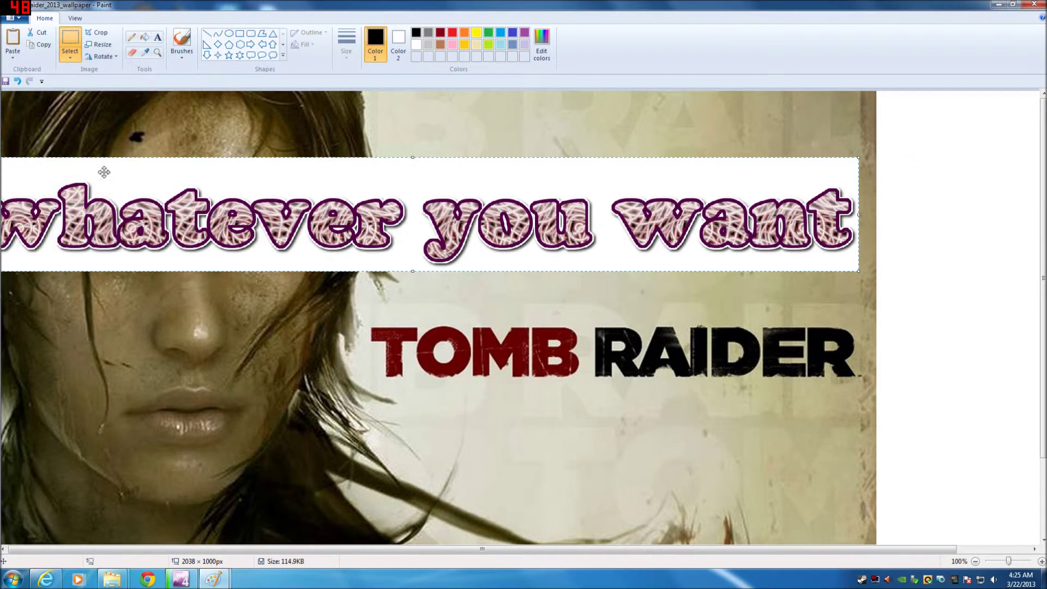
{"action": "mouse_move", "coordinate": [338, 182]}
{"action": "left_mouse_down"}
{"action": "mouse_move", "coordinate": [362, 183]}
{"action": "mouse_move", "coordinate": [356, 192]}
{"action": "left_mouse_up"}
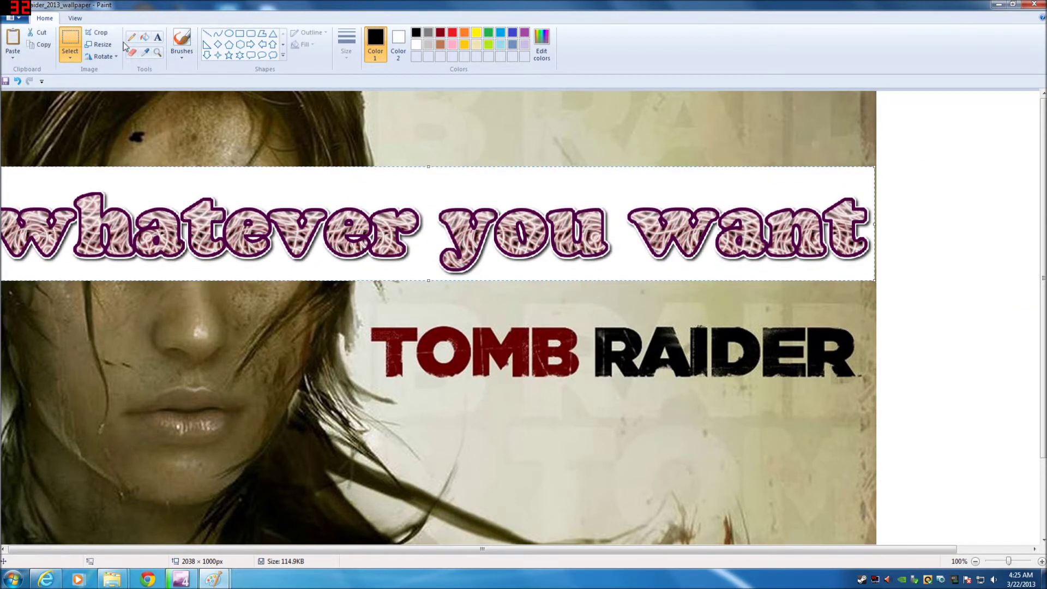
Step: Make the pasted logo's background transparent and move it across the wallpaper
{"action": "left_click", "coordinate": [70, 54]}
{"action": "left_click", "coordinate": [96, 157]}
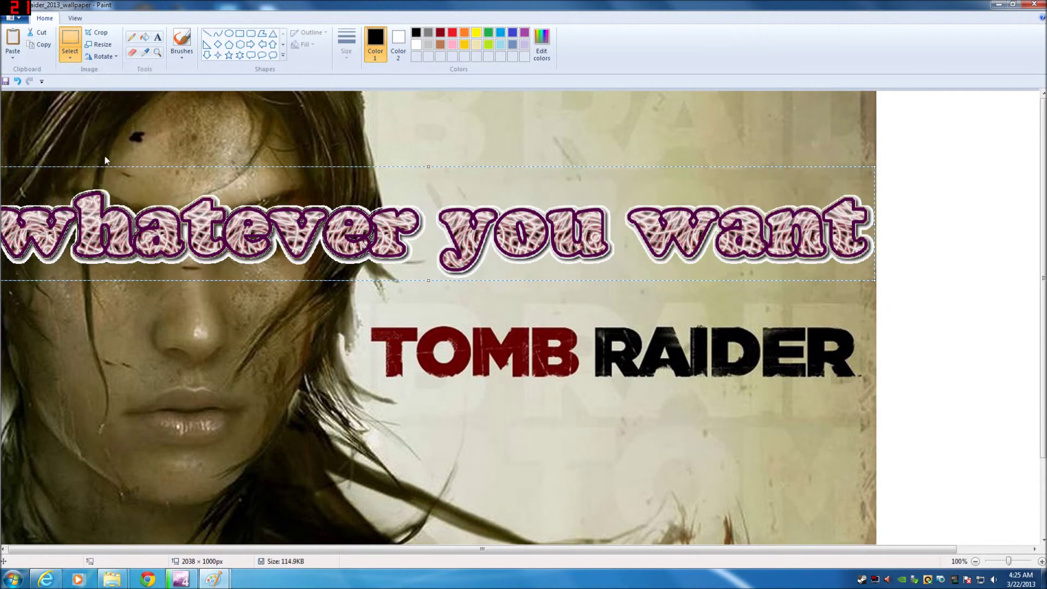
{"action": "left_click_drag", "start_coordinate": [310, 252], "coordinate": [309, 171]}
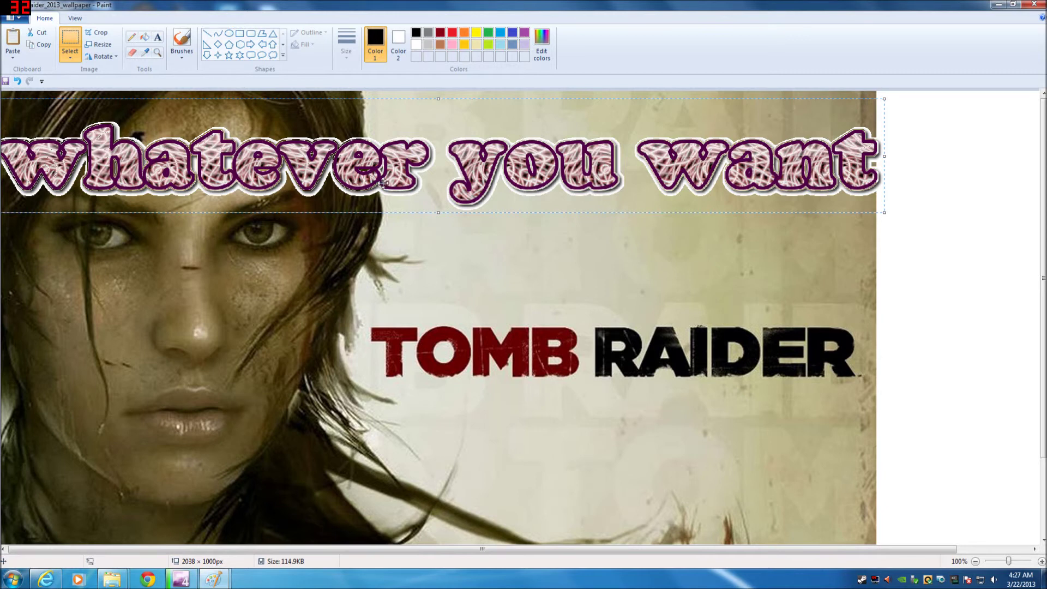
Step: Move the transparent logo to sit just above, slightly overlapping, the TOMB RAIDER title
{"action": "left_click_drag", "start_coordinate": [383, 184], "coordinate": [412, 314]}
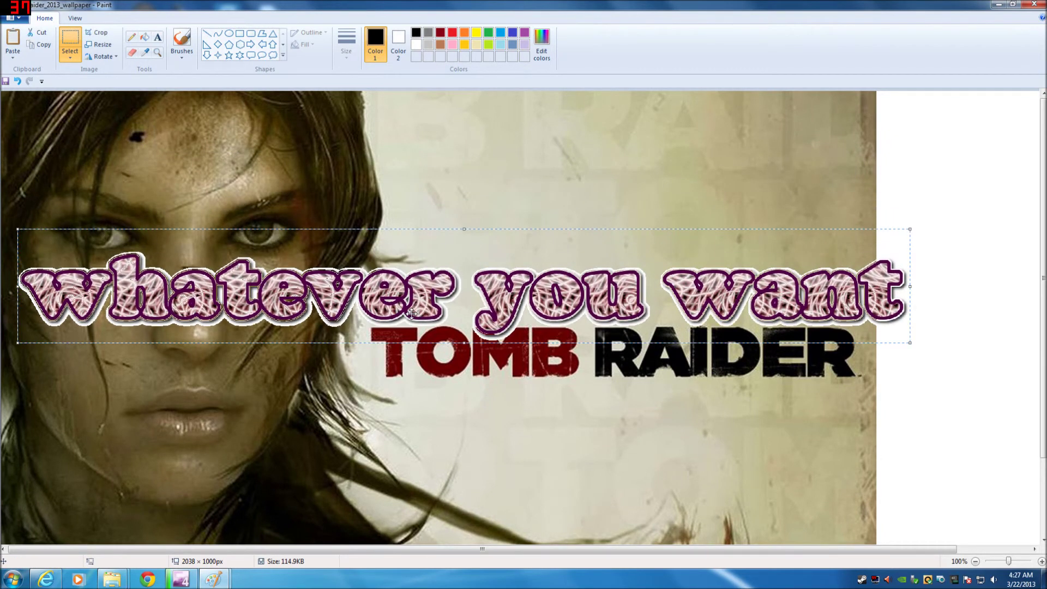